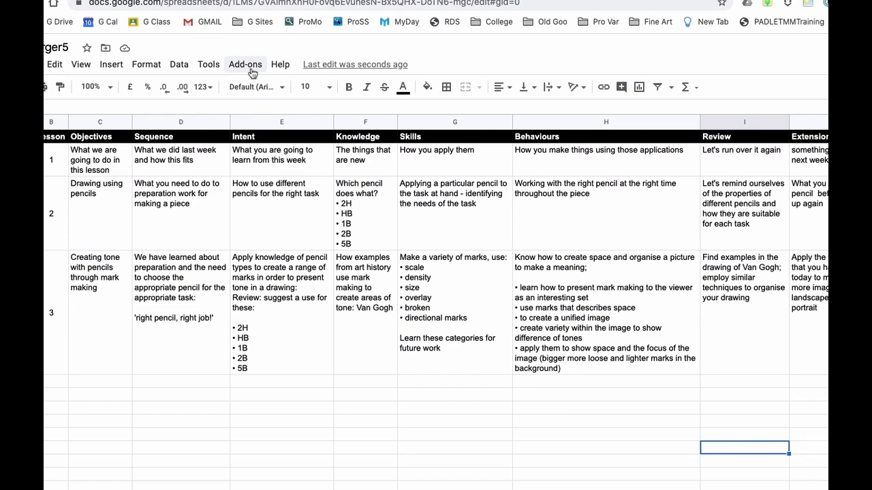
Launch the Autocrat add-on for the merger5 spreadsheet.
{"action": "left_click", "coordinate": [245, 64]}
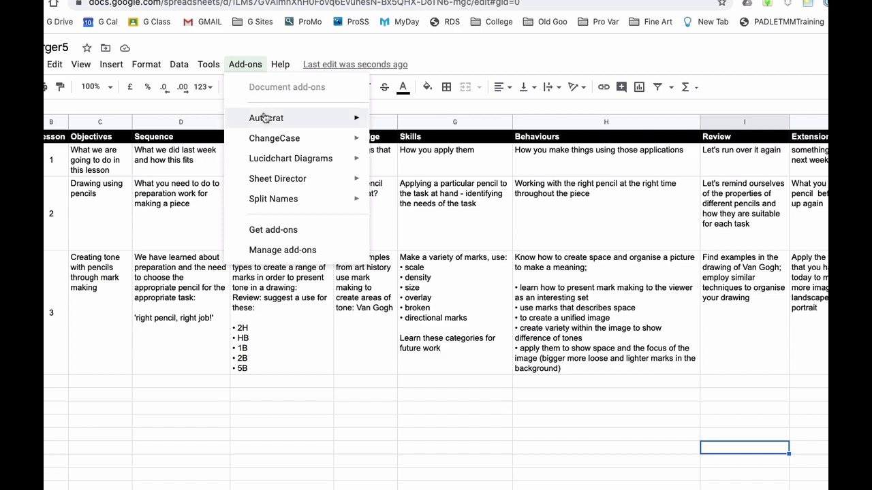
{"action": "mouse_move", "coordinate": [265, 118]}
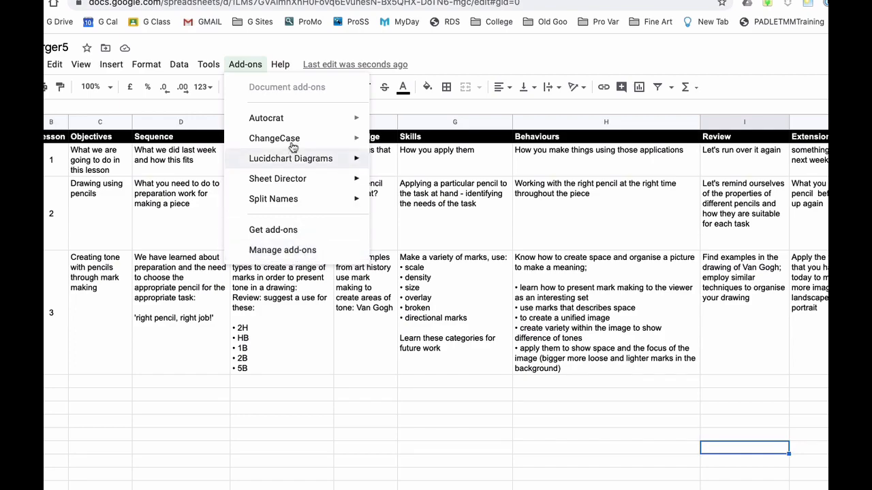
{"action": "mouse_move", "coordinate": [291, 122]}
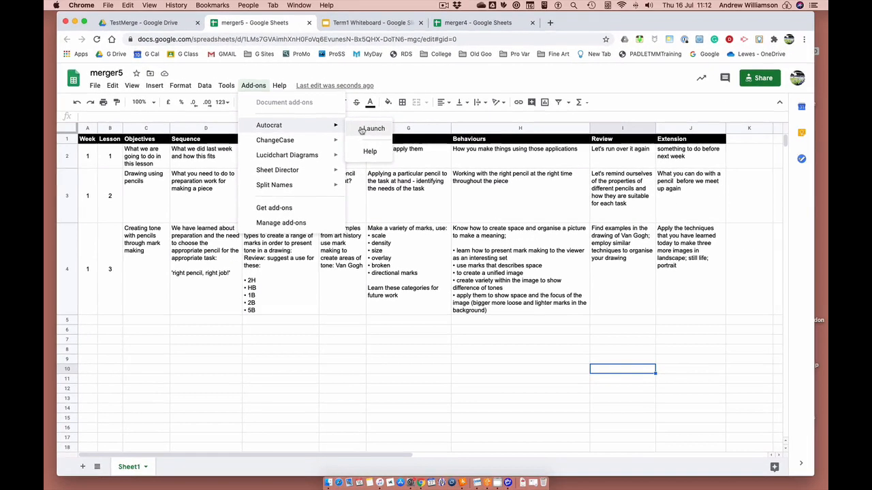
{"action": "left_click", "coordinate": [361, 129]}
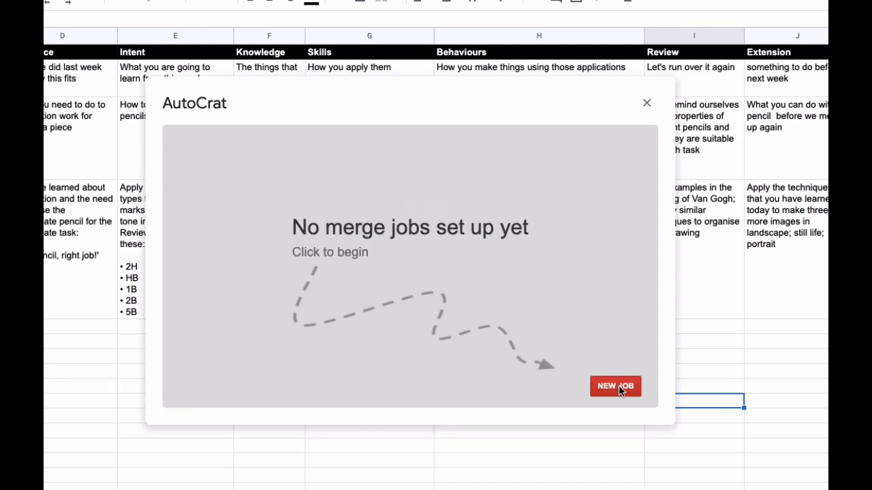
Create a new merge job named "Term1_Whiteboard" and continue to the template choice.
{"action": "left_click", "coordinate": [619, 387]}
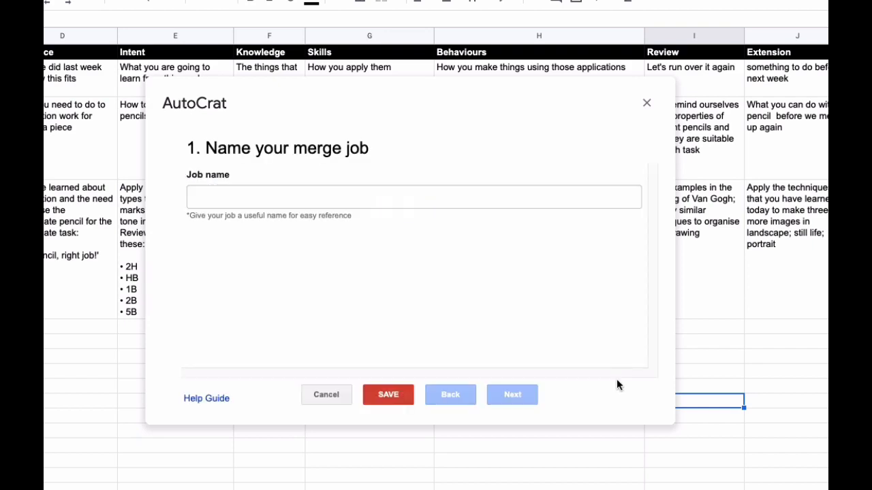
{"action": "left_click", "coordinate": [377, 191]}
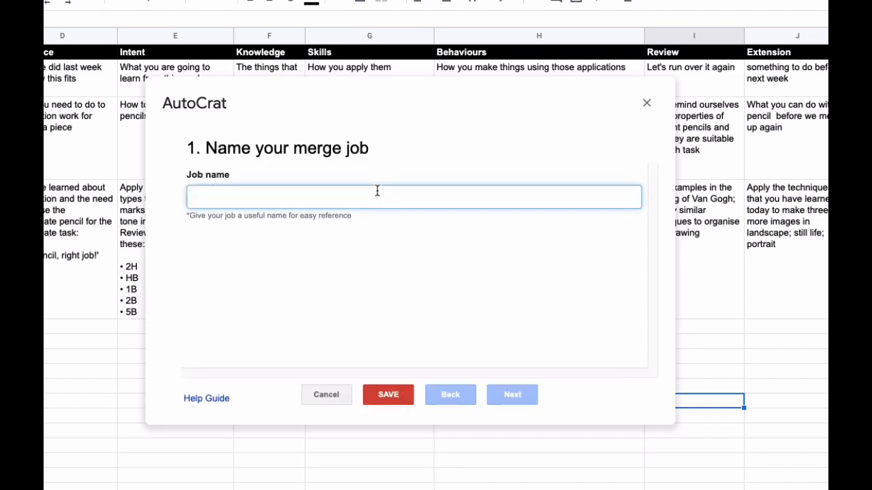
{"action": "type", "text": "Term1"}
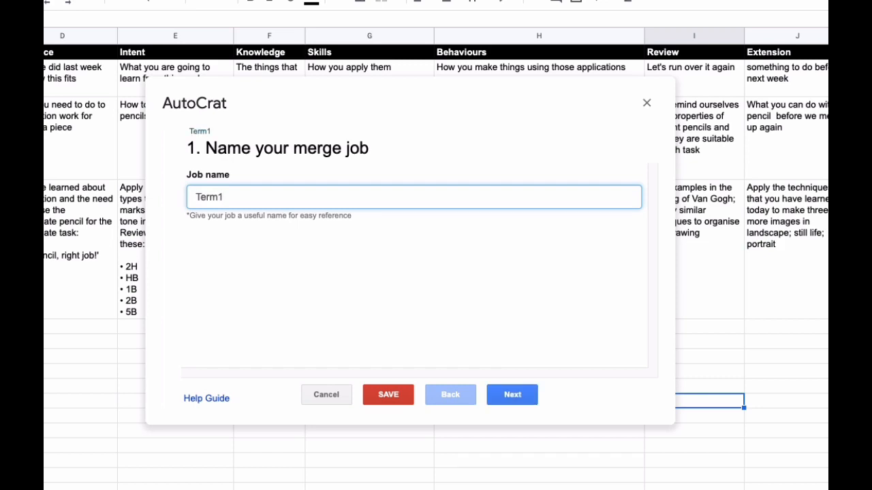
{"action": "type", "text": "_Whiteboard"}
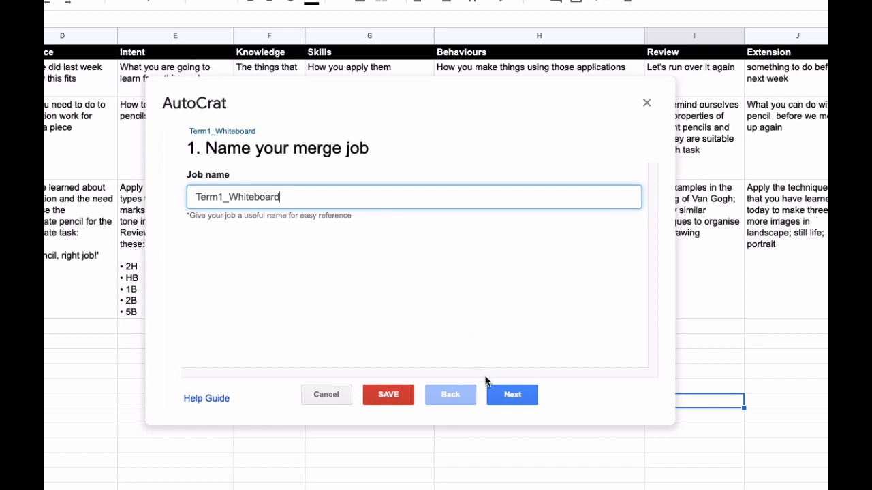
{"action": "left_click", "coordinate": [513, 395]}
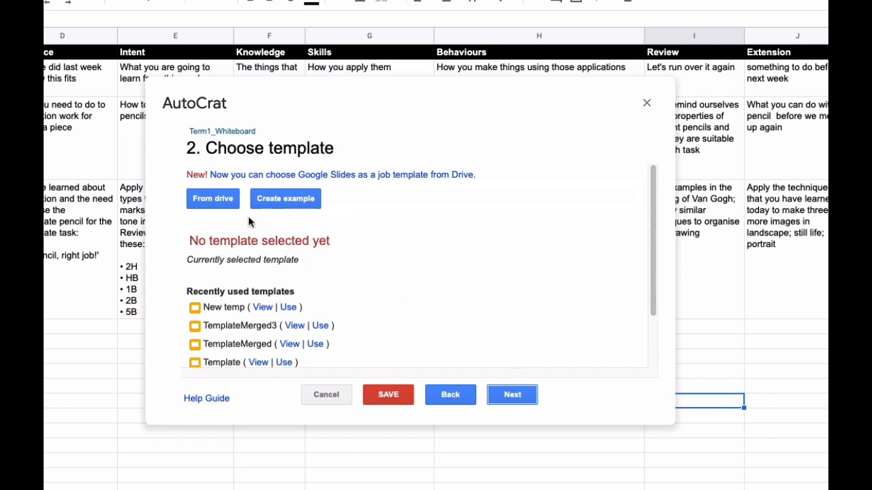
Choose the Term1 Whiteboard slides file from Drive as the job's template and proceed to the data mapping.
{"action": "left_click", "coordinate": [221, 201]}
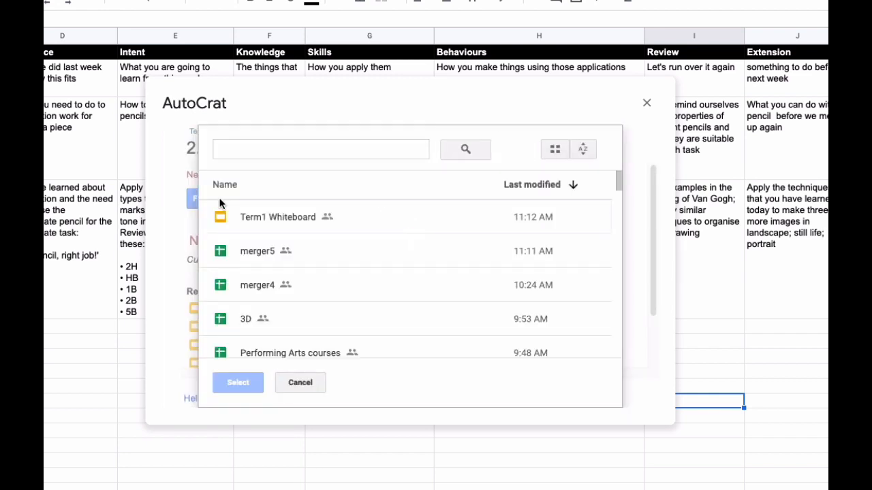
{"action": "left_click", "coordinate": [294, 223]}
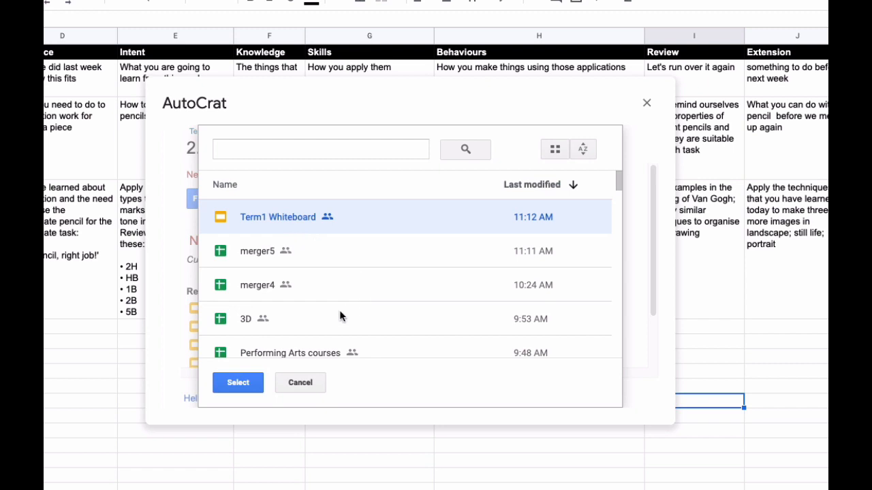
{"action": "left_click", "coordinate": [248, 384]}
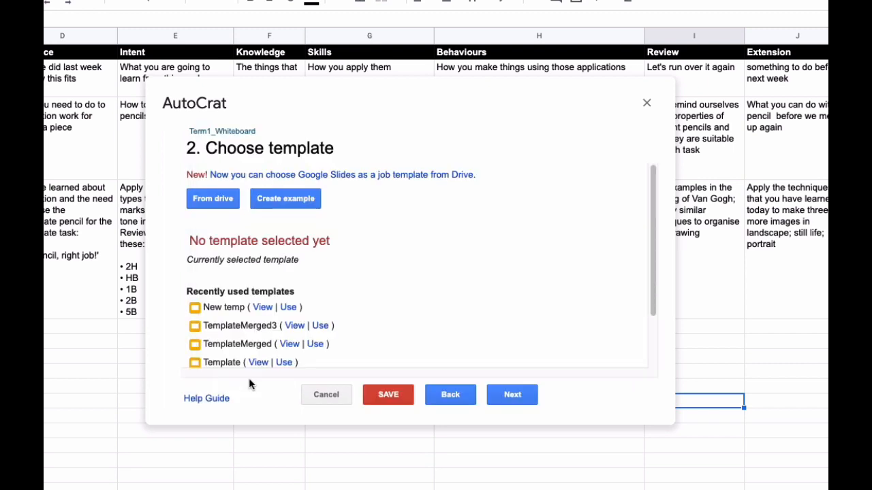
{"action": "left_click", "coordinate": [512, 395]}
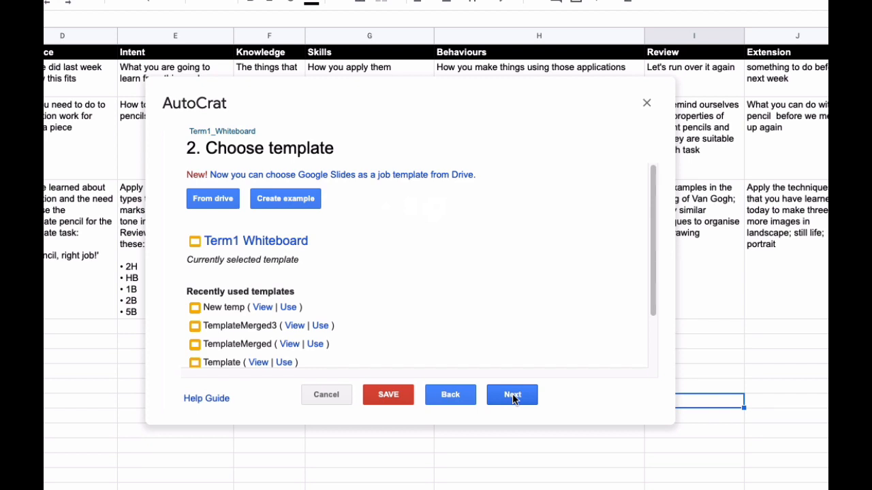
{"action": "left_click", "coordinate": [512, 395]}
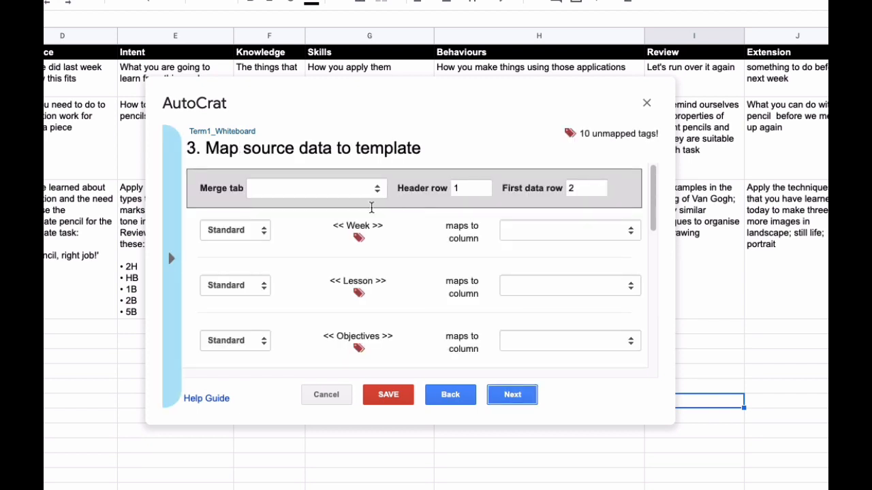
Use Sheet1 as the merge tab and map the Week and Lesson tags to the Week and Lesson columns.
{"action": "left_click", "coordinate": [377, 189]}
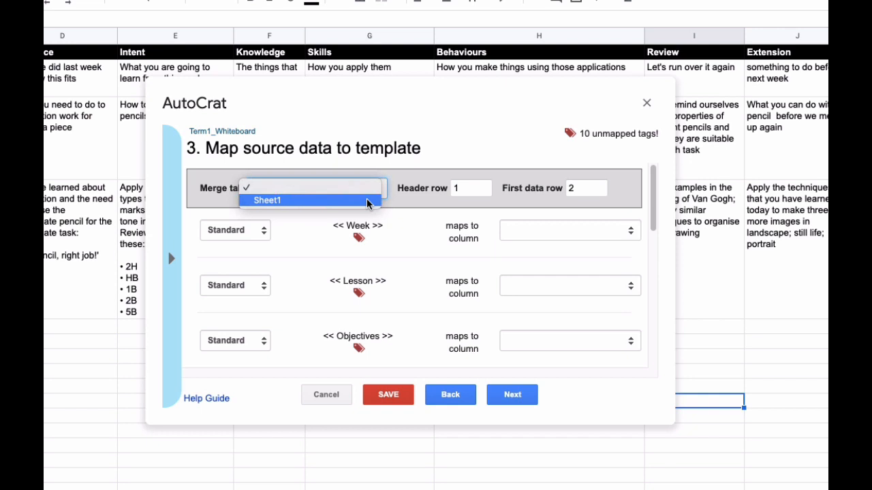
{"action": "left_click", "coordinate": [367, 201]}
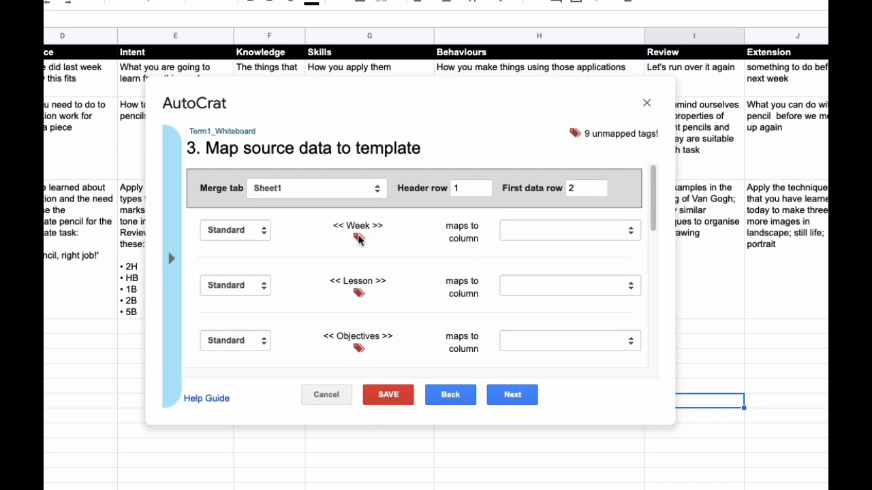
{"action": "left_click", "coordinate": [542, 237]}
{"action": "left_click", "coordinate": [537, 241]}
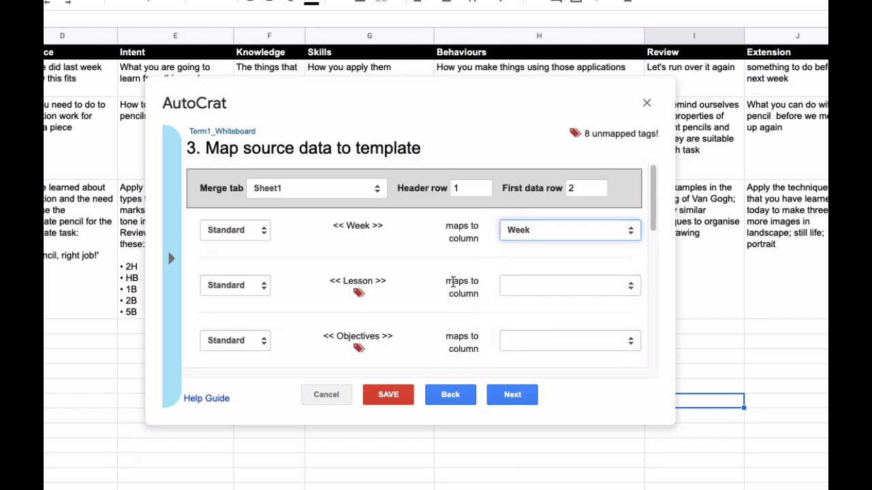
{"action": "left_click", "coordinate": [516, 294]}
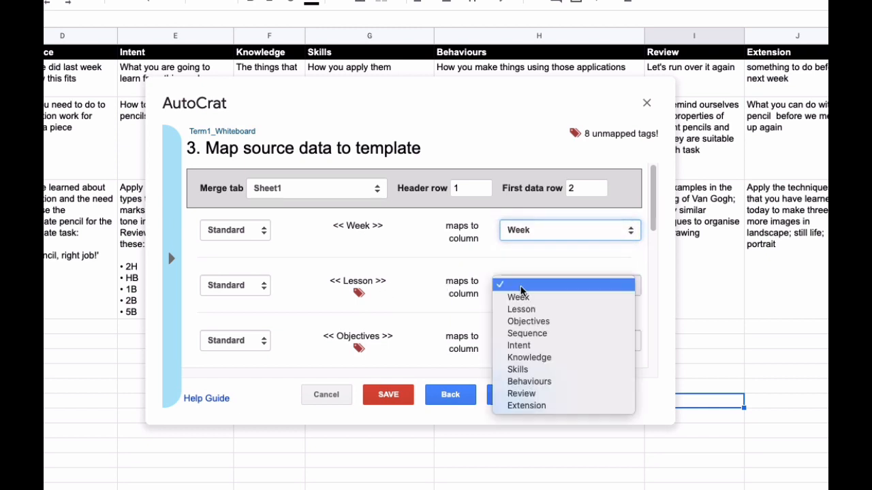
{"action": "left_click", "coordinate": [534, 310]}
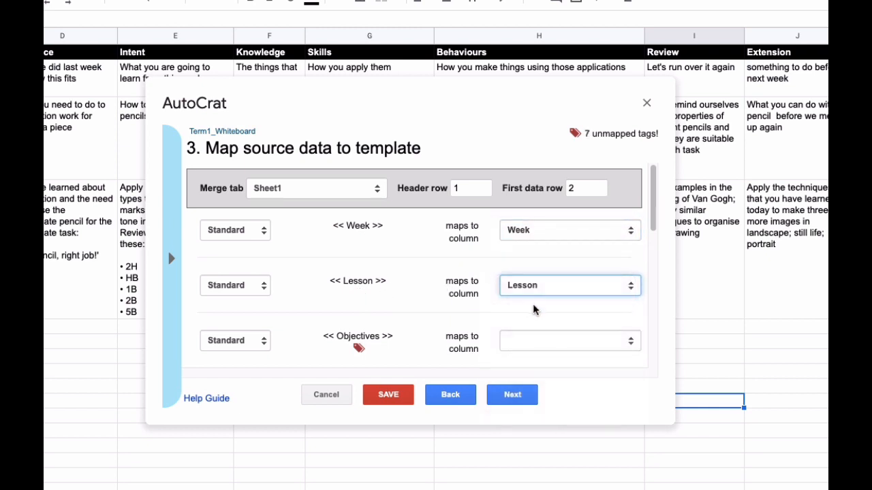
Map the Objectives tag to the Objectives column and the Seq tag to the Sequence column.
{"action": "scroll", "coordinate": [533, 317], "scroll_direction": "down", "scroll_amount": 2}
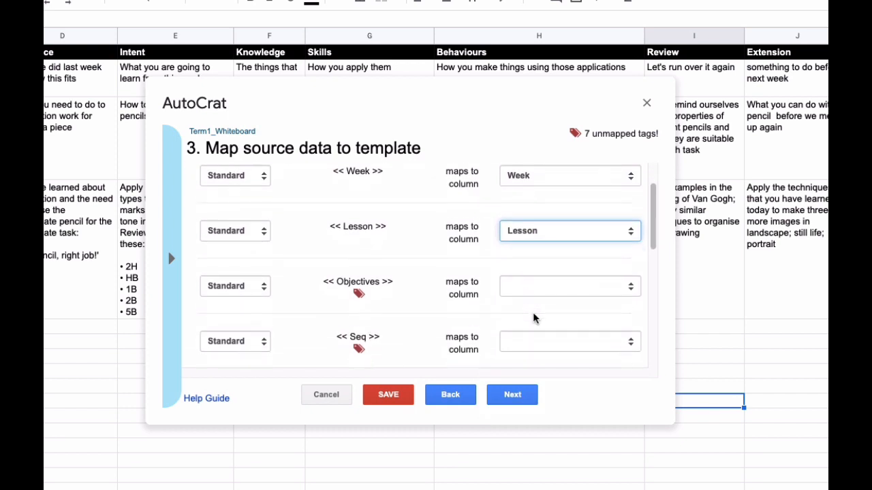
{"action": "left_click", "coordinate": [529, 273]}
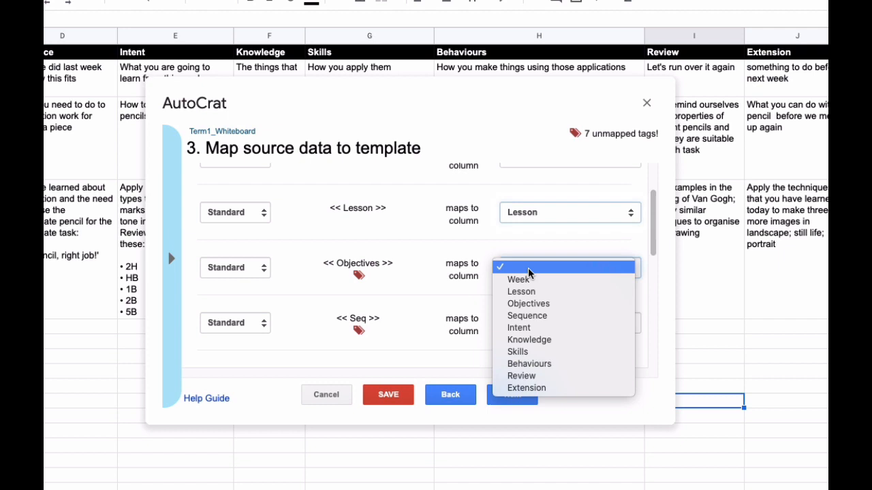
{"action": "left_click", "coordinate": [543, 307]}
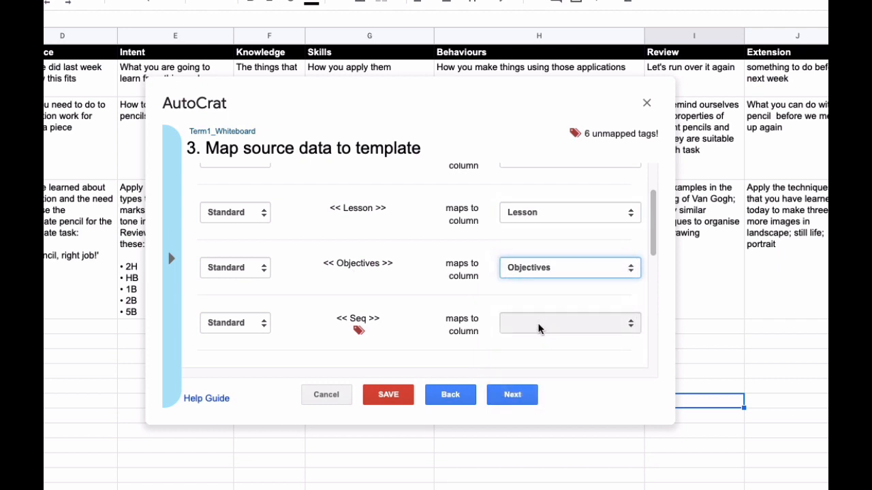
{"action": "left_click", "coordinate": [541, 326]}
{"action": "left_click", "coordinate": [512, 369]}
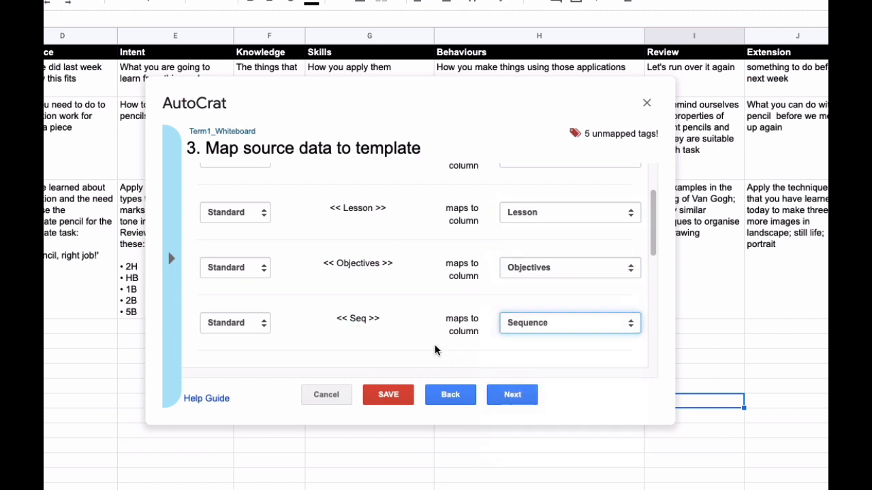
Map the Int tag to the Intent column and the Know tag to the Knowledge column.
{"action": "scroll", "coordinate": [404, 322], "scroll_direction": "down", "scroll_amount": 2}
{"action": "left_click", "coordinate": [559, 301]}
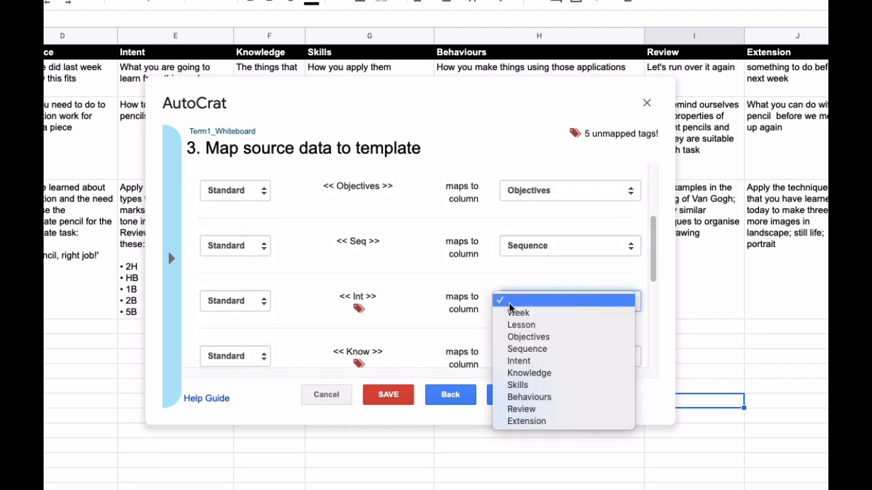
{"action": "left_click", "coordinate": [504, 359]}
{"action": "scroll", "coordinate": [436, 327], "scroll_direction": "down", "scroll_amount": 3}
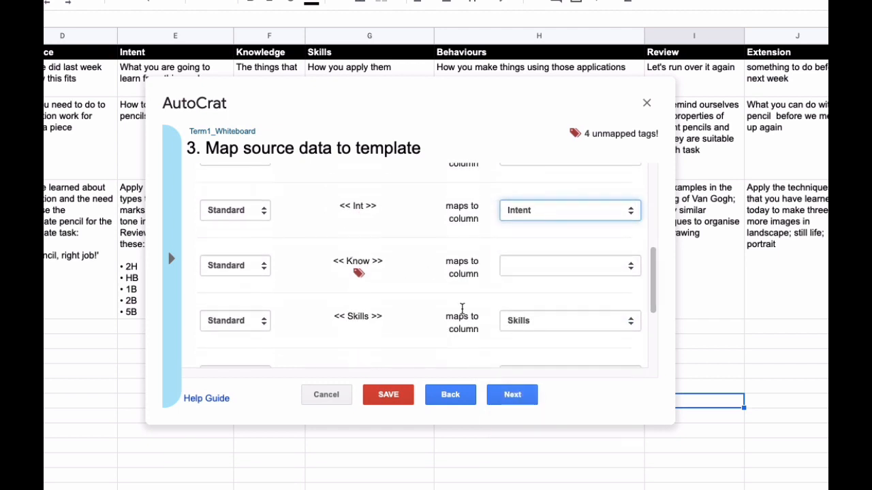
{"action": "left_click", "coordinate": [507, 273]}
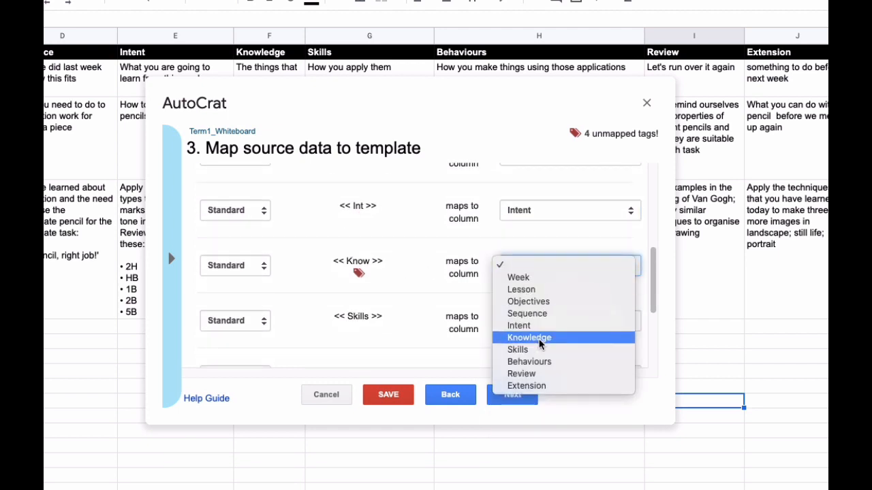
{"action": "left_click", "coordinate": [517, 337]}
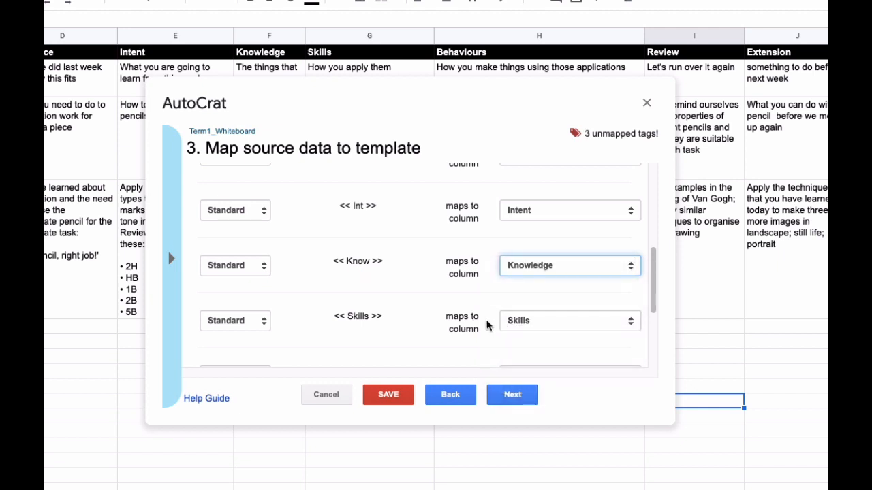
Map the Beh, Rev and Ext tags to the Behaviours, Review and Extension columns, and continue to the file settings.
{"action": "scroll", "coordinate": [485, 324], "scroll_direction": "down", "scroll_amount": 3}
{"action": "left_click", "coordinate": [520, 286]}
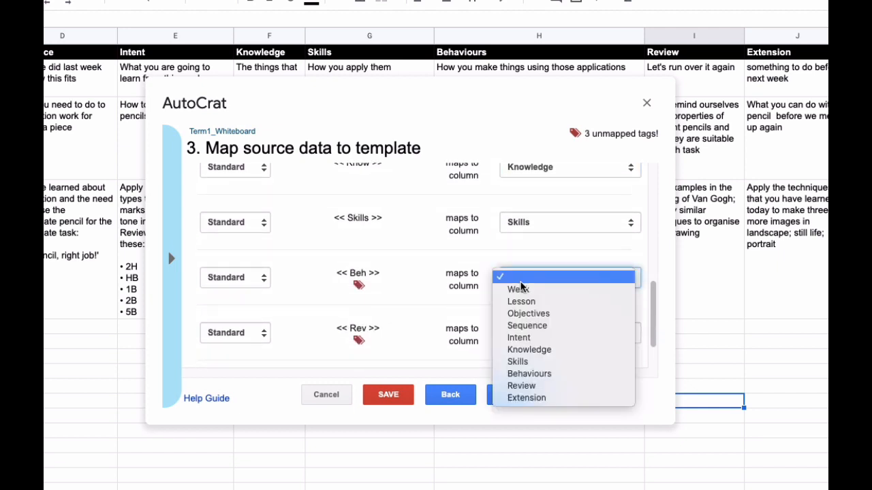
{"action": "left_click", "coordinate": [561, 377]}
{"action": "scroll", "coordinate": [470, 322], "scroll_direction": "down", "scroll_amount": 2}
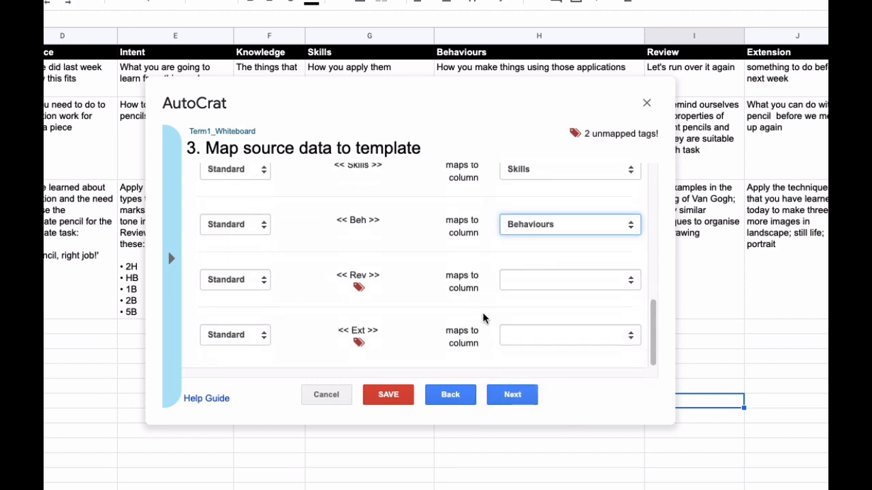
{"action": "left_click", "coordinate": [522, 288]}
{"action": "left_click", "coordinate": [570, 387]}
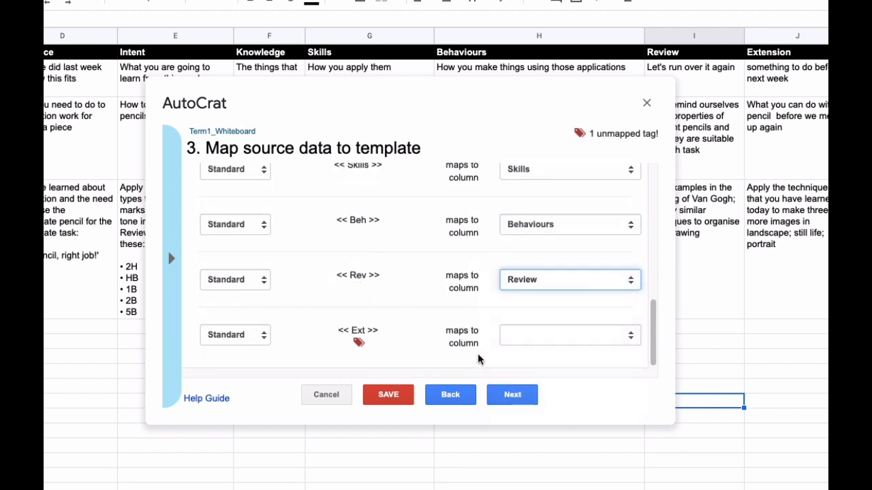
{"action": "left_click", "coordinate": [521, 339]}
{"action": "left_click", "coordinate": [554, 455]}
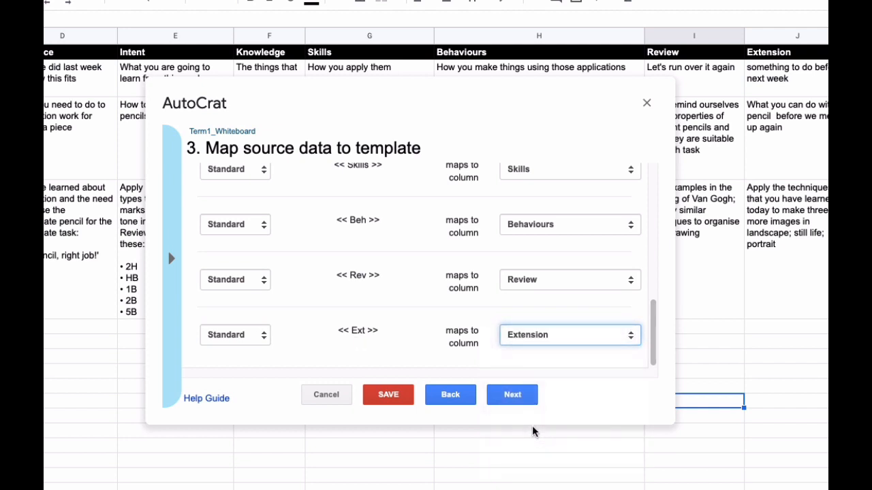
{"action": "left_click", "coordinate": [511, 395]}
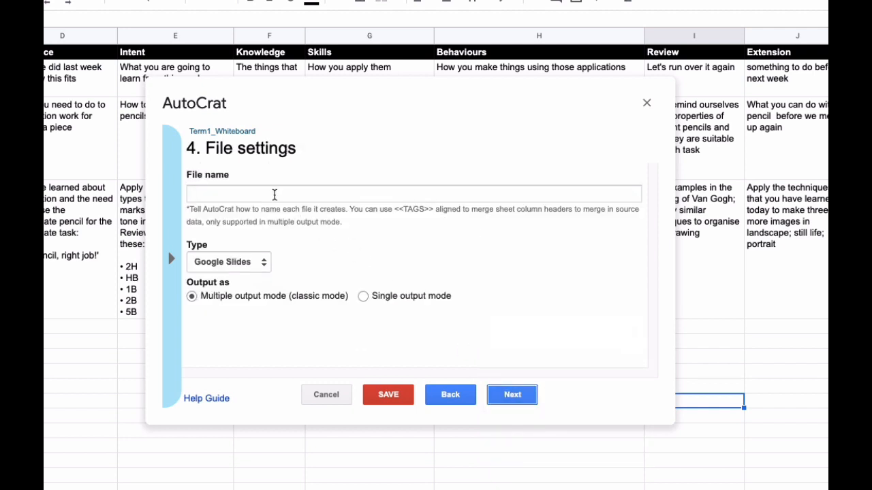
Set the output file name to "Term1 Week <<Week>> Lesson <<Lesson>>" and continue to the destination folder settings.
{"action": "left_click", "coordinate": [274, 195]}
{"action": "type", "text": "Term1"}
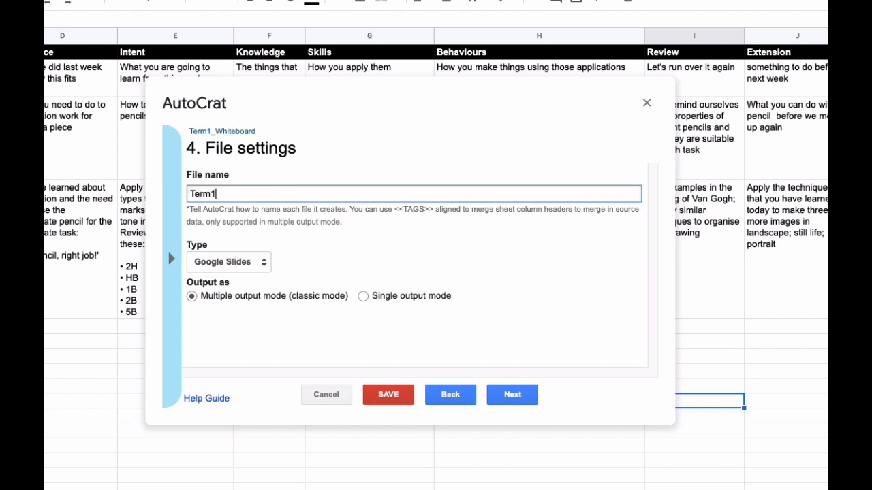
{"action": "type", "text": " Week"}
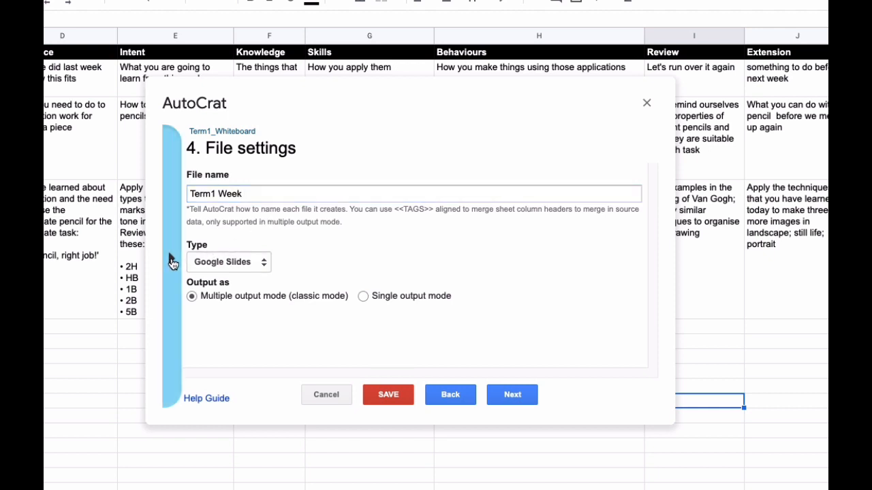
{"action": "left_click", "coordinate": [171, 263]}
{"action": "left_click", "coordinate": [227, 227]}
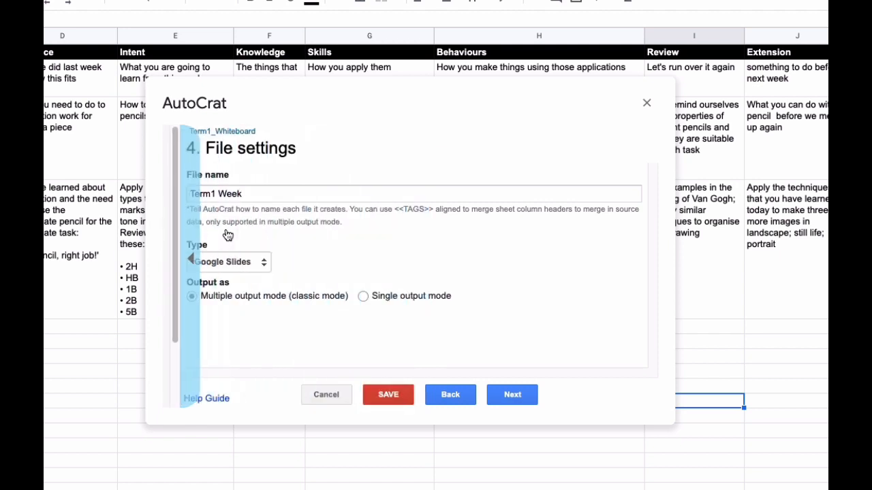
{"action": "left_click", "coordinate": [264, 194]}
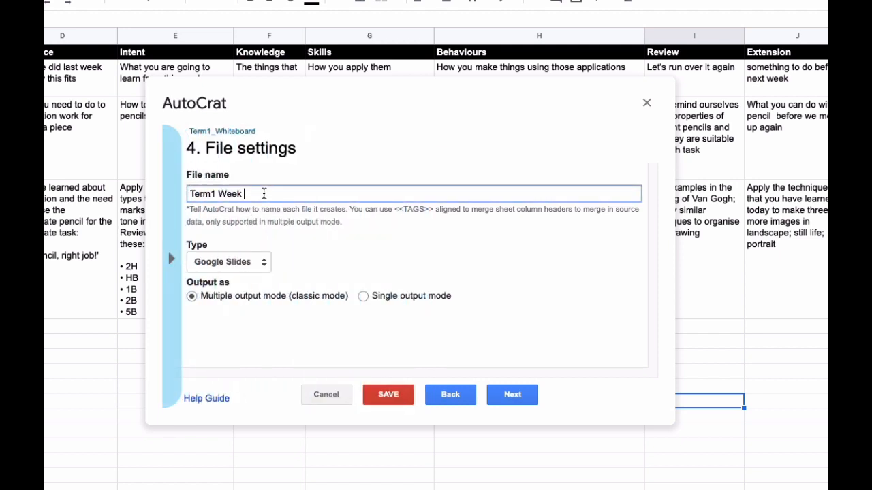
{"action": "type", "text": "<<Week>>"}
{"action": "type", "text": "Less"}
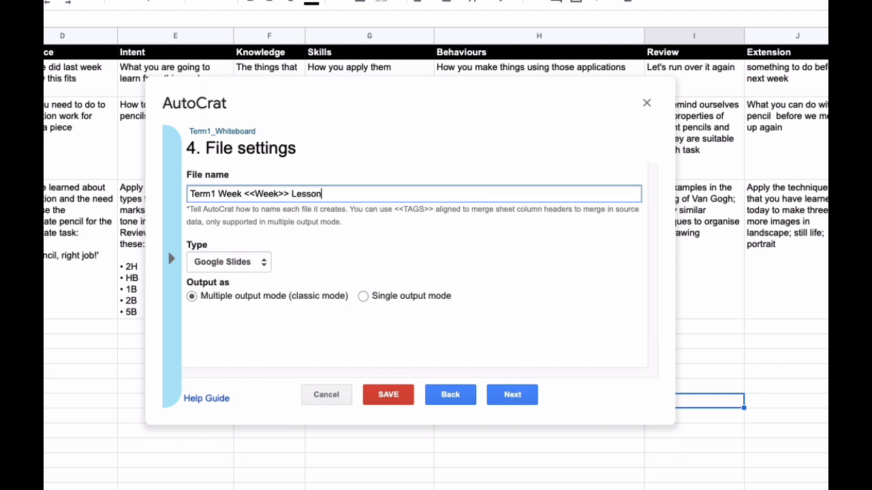
{"action": "left_click", "coordinate": [169, 259]}
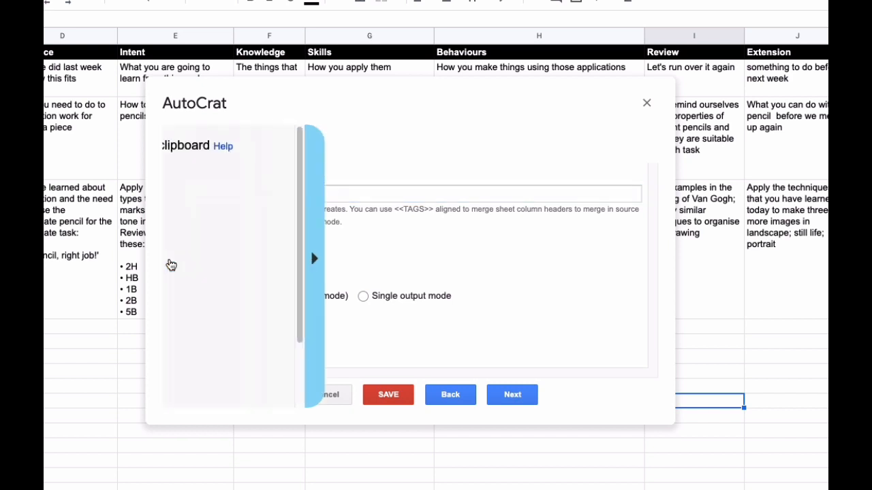
{"action": "left_click", "coordinate": [218, 255]}
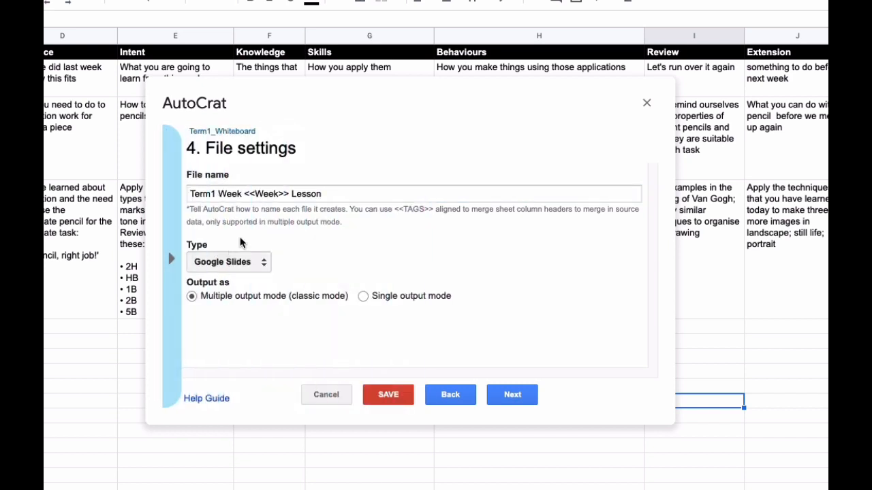
{"action": "left_click", "coordinate": [352, 194]}
{"action": "type", "text": "<<Lesson>>"}
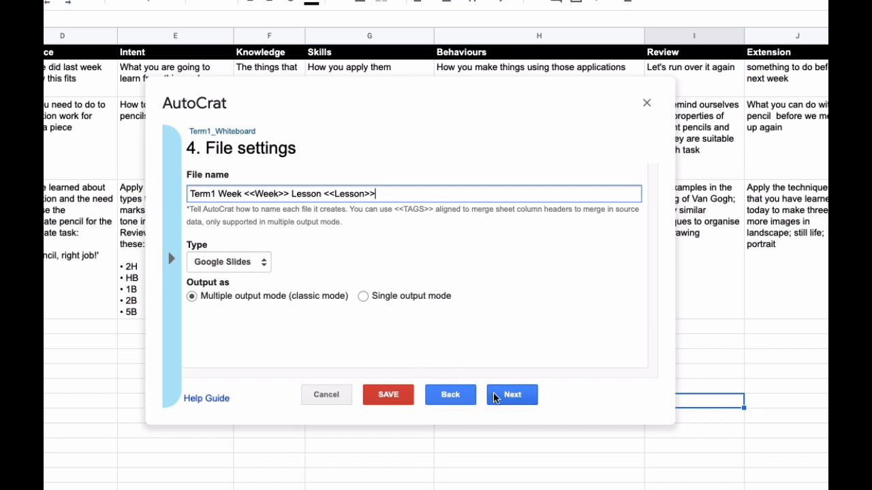
{"action": "left_click", "coordinate": [511, 395]}
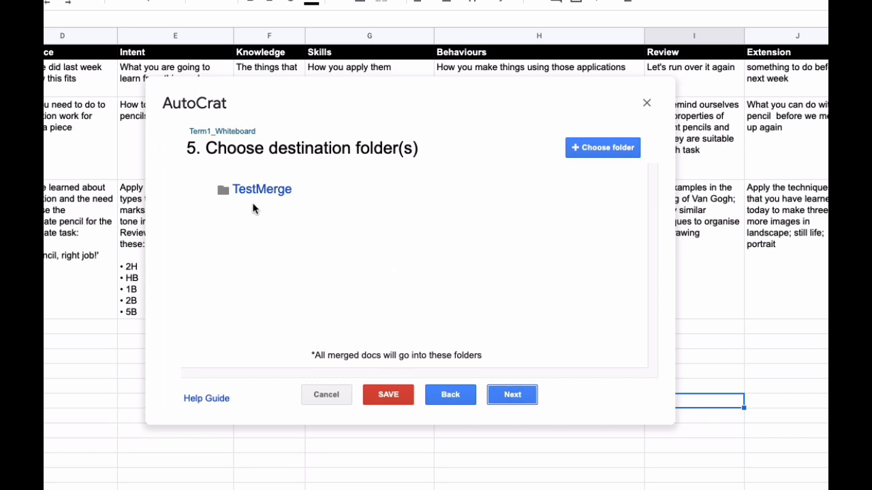
Keep TestMerge as the destination folder, leave the remaining optional settings at their defaults, and save the job.
{"action": "left_click", "coordinate": [515, 395]}
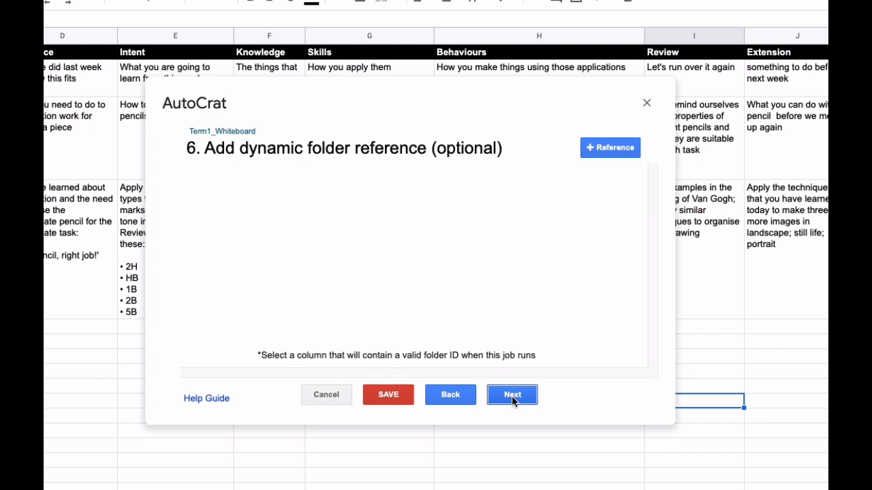
{"action": "left_click", "coordinate": [513, 395]}
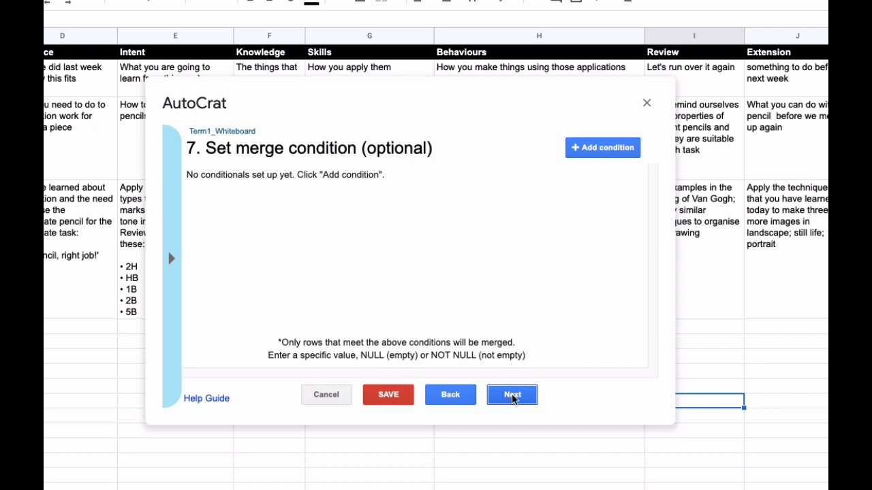
{"action": "left_click", "coordinate": [513, 396]}
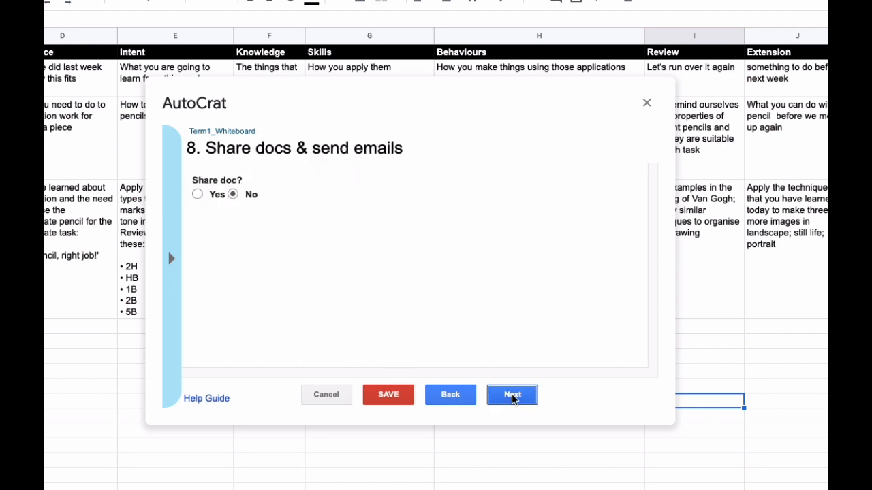
{"action": "left_click", "coordinate": [513, 396]}
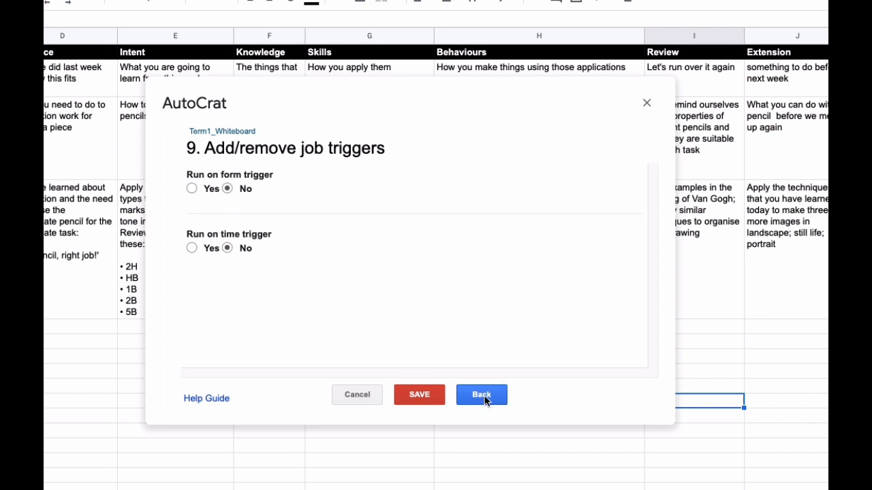
{"action": "left_click", "coordinate": [431, 398]}
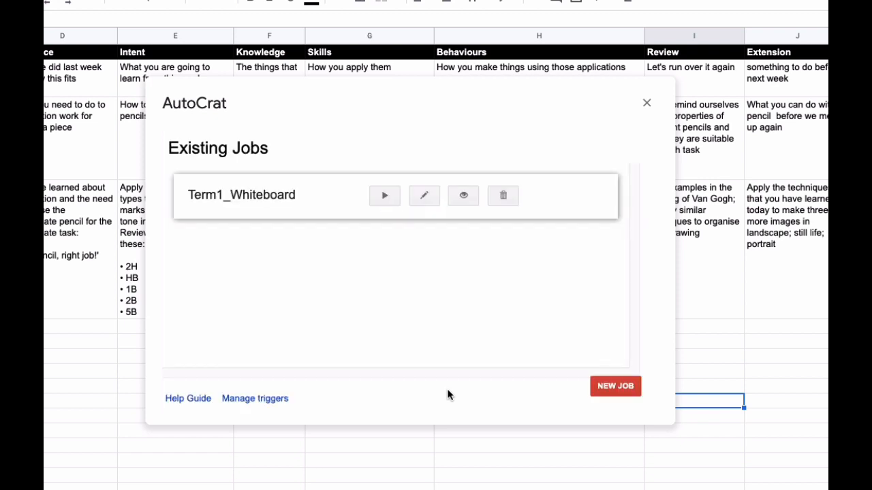
Run the Term1_Whiteboard merge job and close AutoCrat.
{"action": "left_click", "coordinate": [385, 198]}
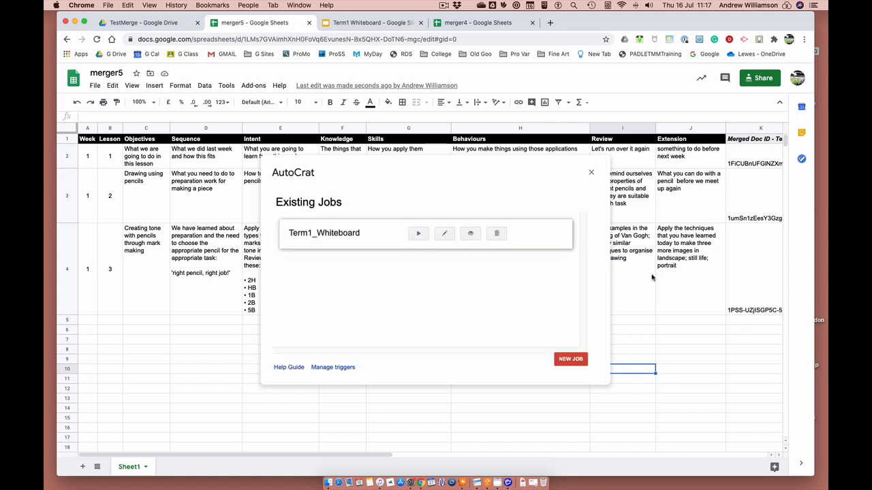
{"action": "left_click", "coordinate": [592, 173]}
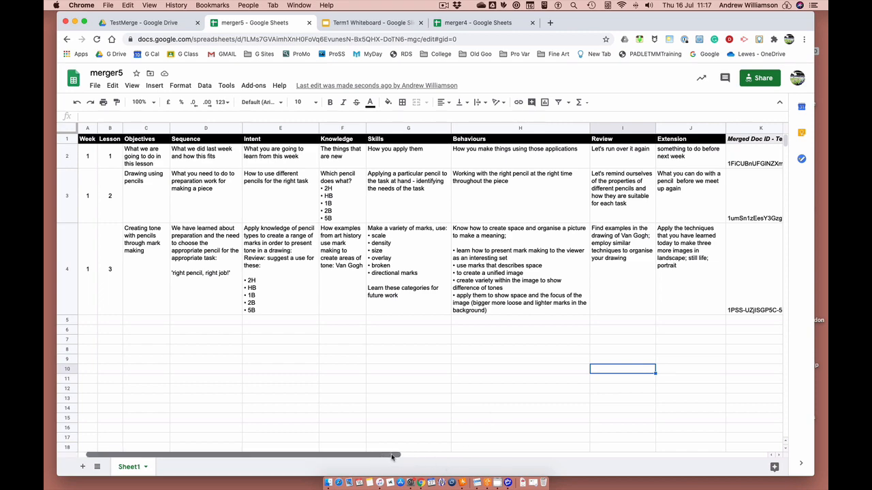
Examine the merged document links and merge status columns beyond the Extension column in Sheet1.
{"action": "left_click_drag", "start_coordinate": [374, 457], "coordinate": [638, 471]}
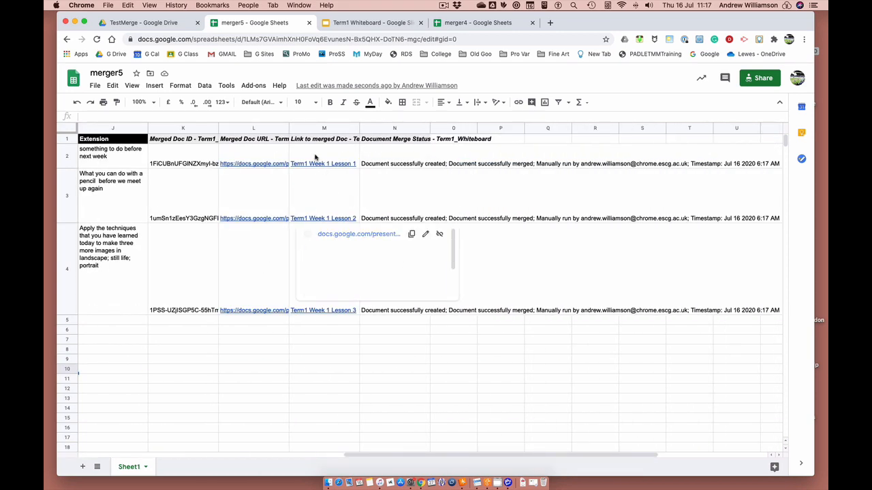
{"action": "left_click", "coordinate": [334, 353]}
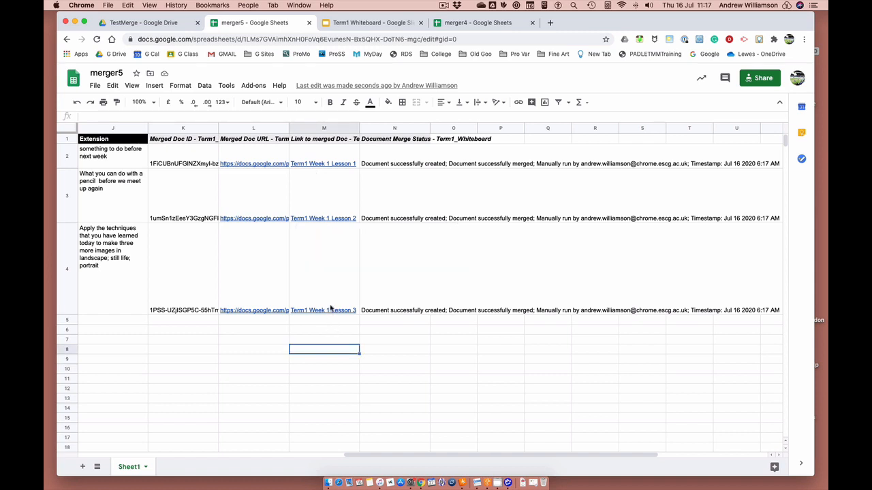
{"action": "left_click", "coordinate": [332, 304]}
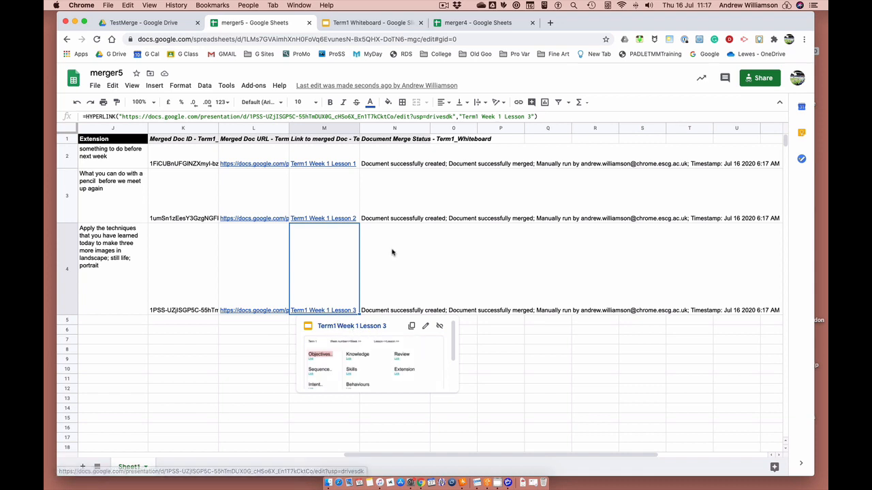
{"action": "left_click", "coordinate": [419, 275]}
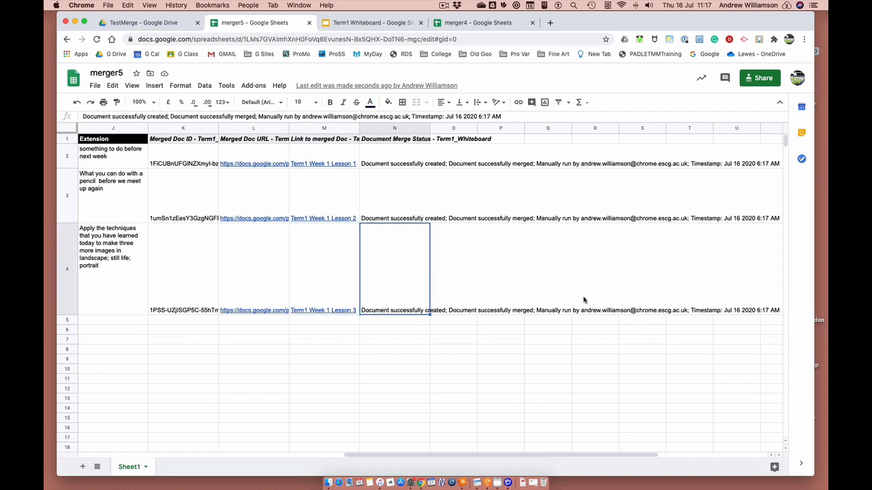
{"action": "left_click", "coordinate": [538, 331]}
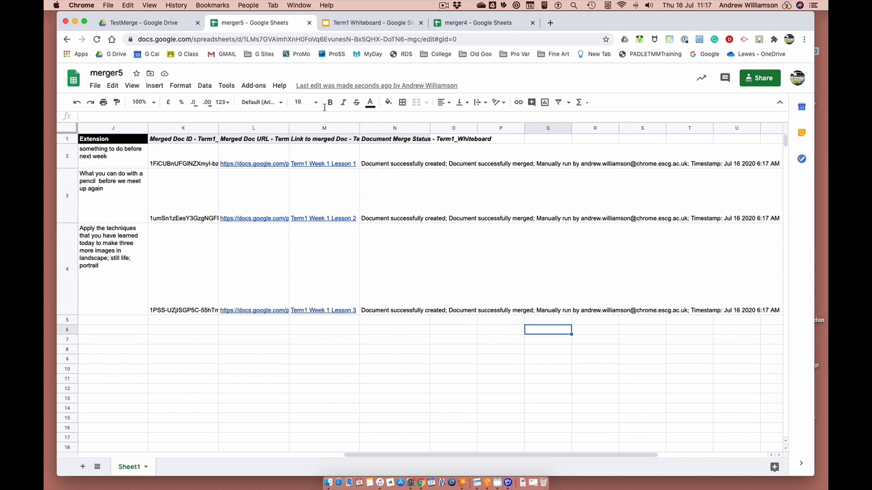
Switch to the TestMerge folder in Google Drive and open the Term1 Week 1 Lesson 1 presentation.
{"action": "left_click", "coordinate": [136, 23]}
{"action": "left_click", "coordinate": [344, 261]}
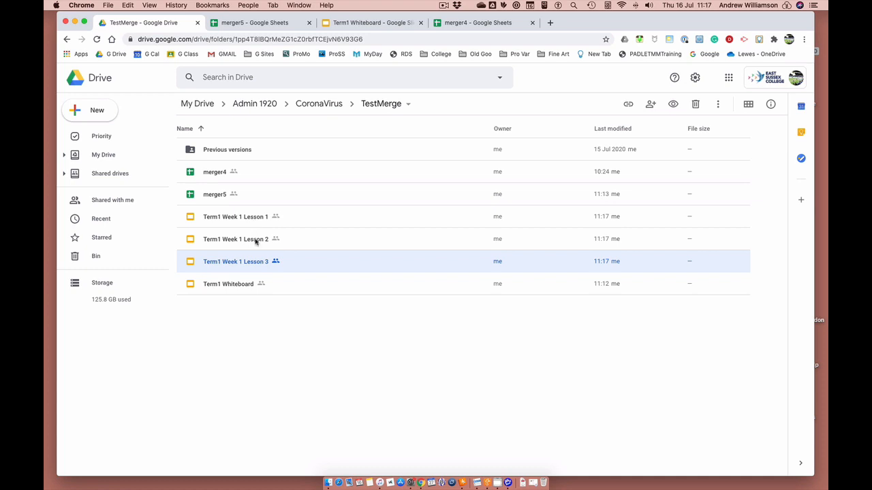
{"action": "double_click", "coordinate": [255, 218]}
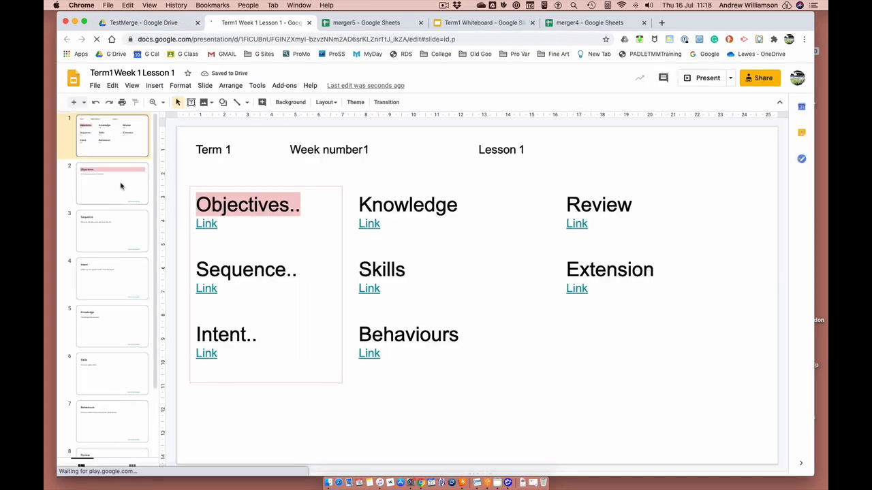
Review the merged text on the Lesson 1 slides from Objectives through Behaviours.
{"action": "left_click", "coordinate": [120, 185]}
{"action": "left_click", "coordinate": [123, 226]}
{"action": "left_click", "coordinate": [133, 276]}
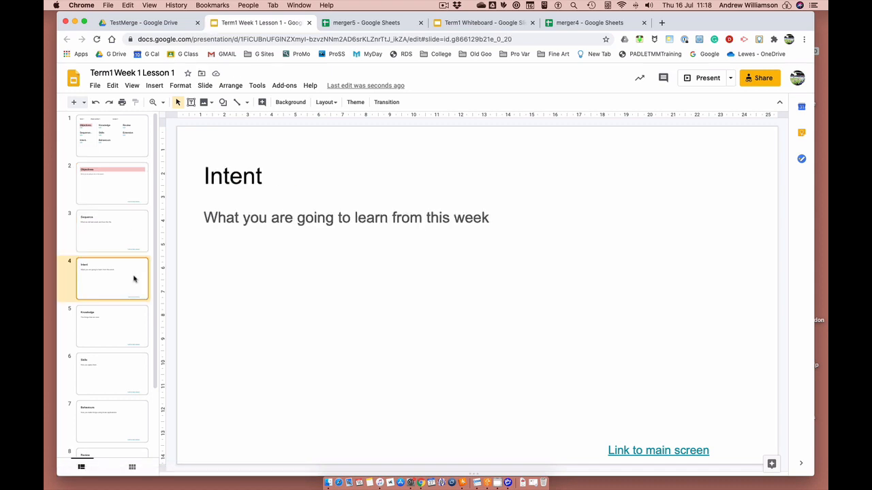
{"action": "left_click", "coordinate": [123, 200]}
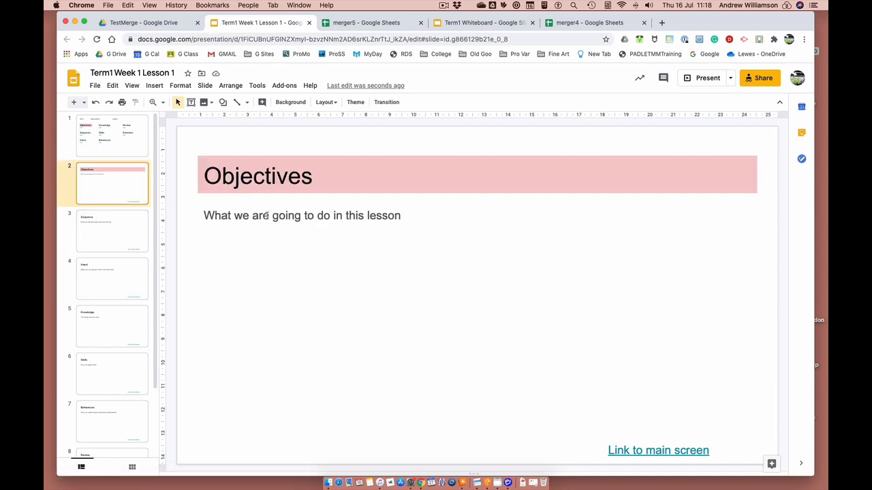
{"action": "left_click", "coordinate": [133, 229]}
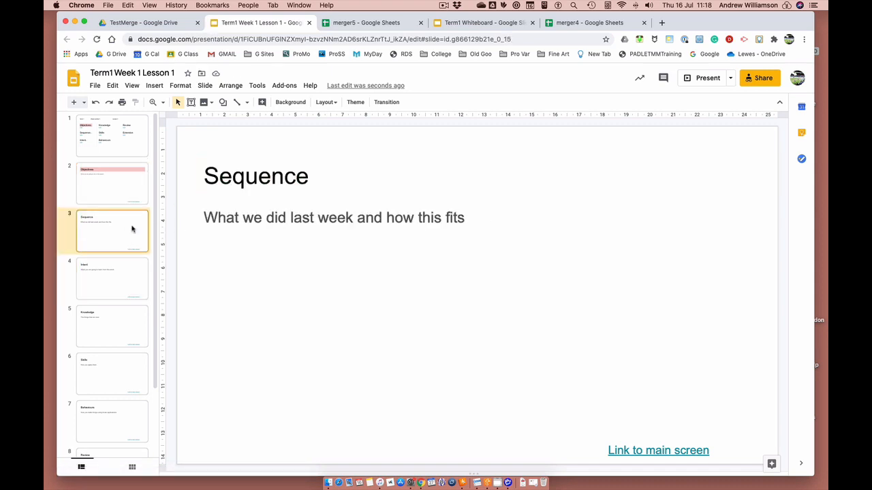
{"action": "left_click", "coordinate": [132, 281]}
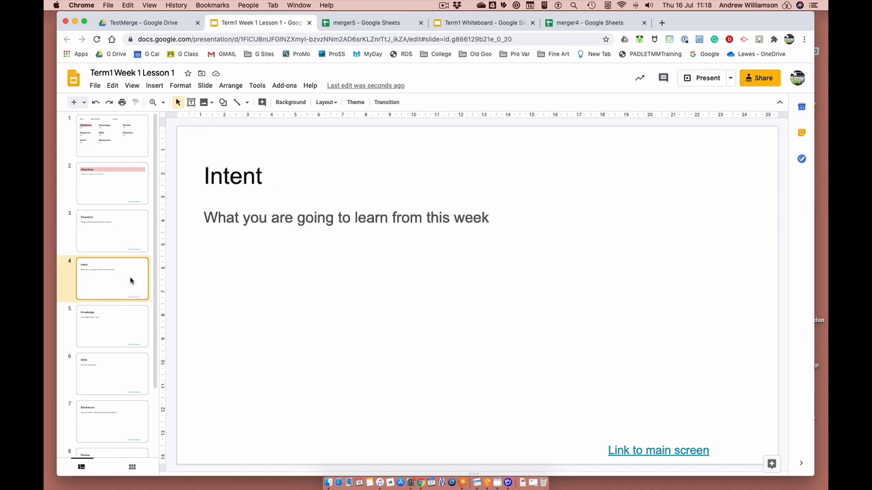
{"action": "left_click", "coordinate": [133, 203]}
{"action": "left_click", "coordinate": [128, 237]}
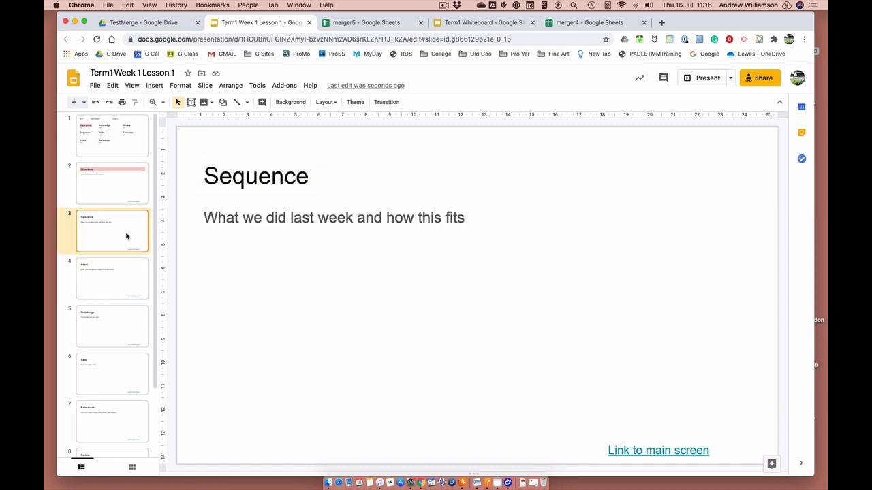
{"action": "left_click", "coordinate": [132, 279]}
{"action": "left_click", "coordinate": [134, 328]}
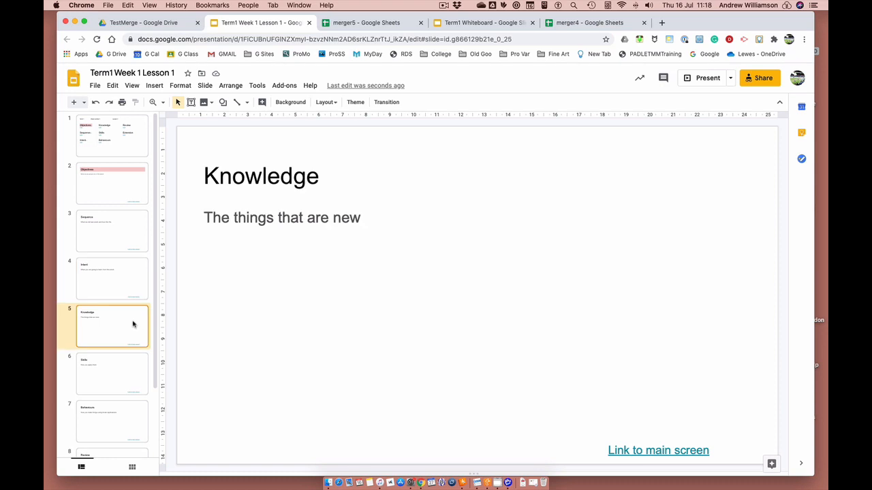
{"action": "left_click", "coordinate": [136, 367]}
{"action": "scroll", "coordinate": [135, 371], "scroll_direction": "down", "scroll_amount": 2}
{"action": "left_click", "coordinate": [135, 371]}
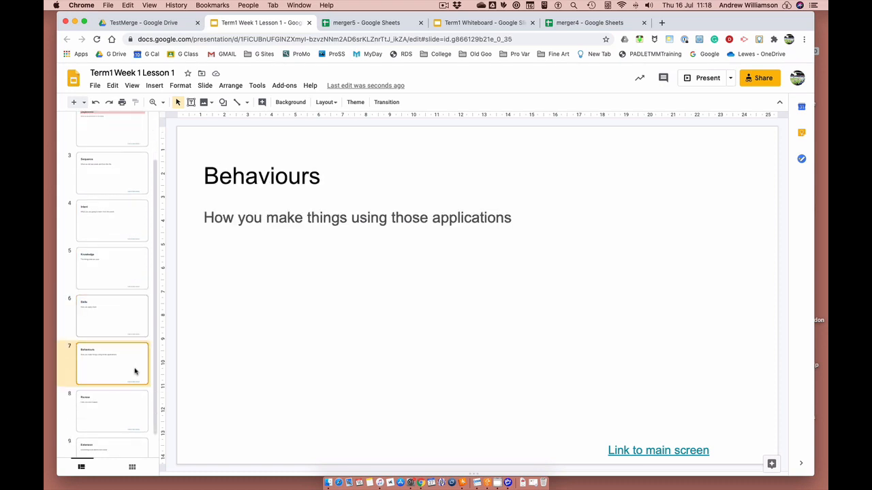
Close the Lesson 1 presentation and open Term1 Week 1 Lesson 3 from the TestMerge folder.
{"action": "left_click", "coordinate": [308, 23]}
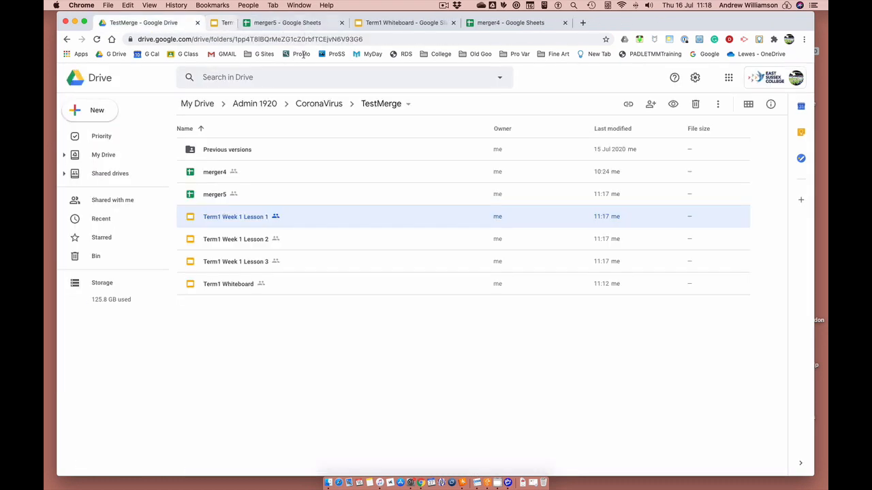
{"action": "left_click", "coordinate": [245, 267]}
{"action": "double_click", "coordinate": [246, 267]}
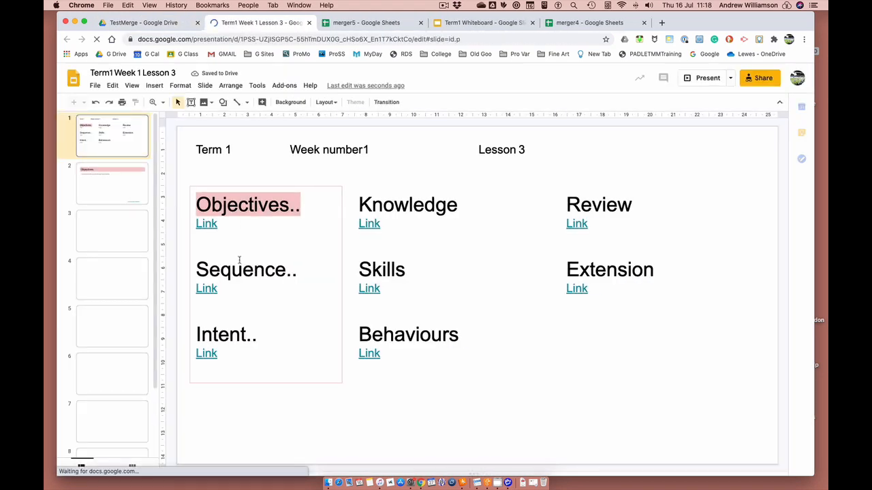
Check the Lesson 3 Objectives slide and present the deck from its first slide.
{"action": "left_click", "coordinate": [118, 191]}
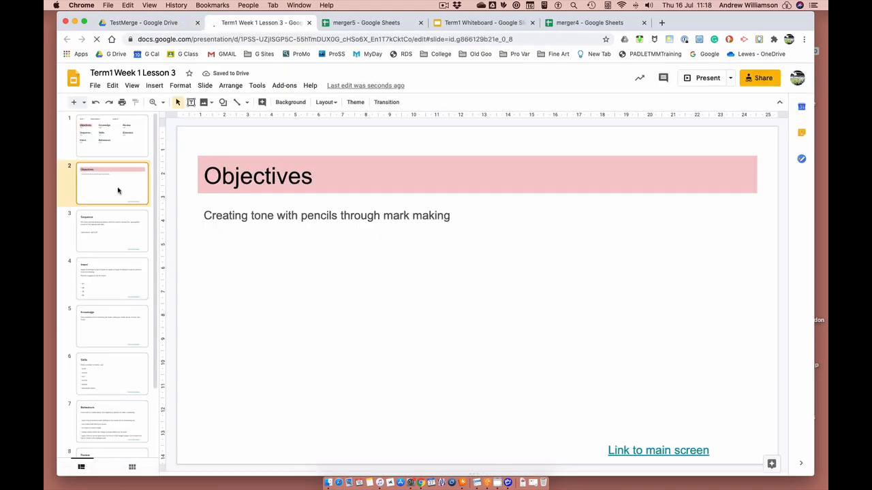
{"action": "left_click", "coordinate": [122, 144]}
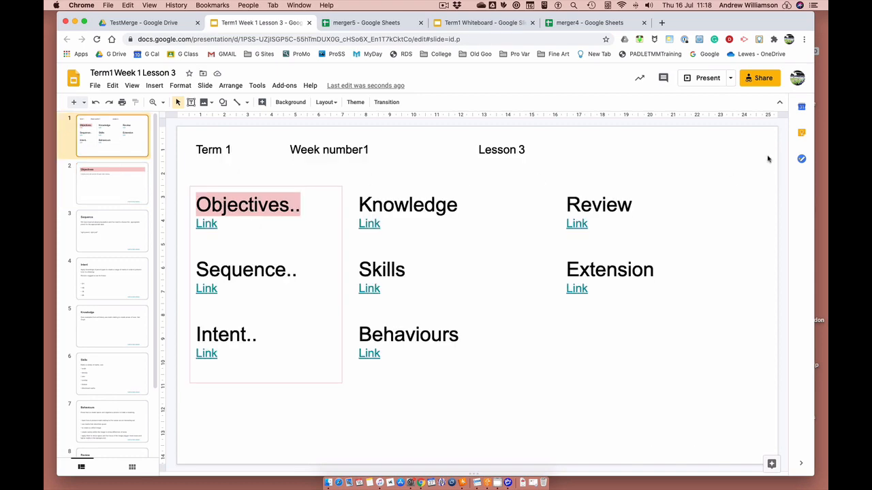
{"action": "left_click", "coordinate": [707, 78]}
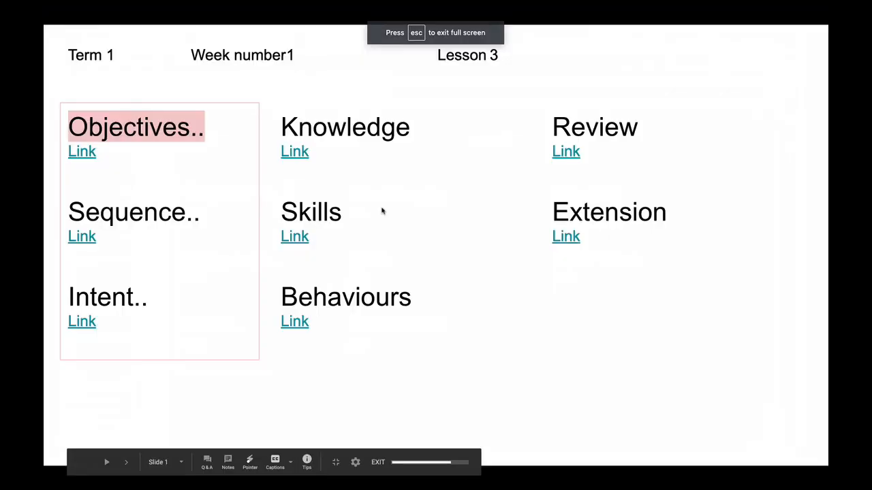
Test the Objectives and Sequence links in the Lesson 3 slideshow, returning to the main screen from each slide.
{"action": "left_click", "coordinate": [86, 160]}
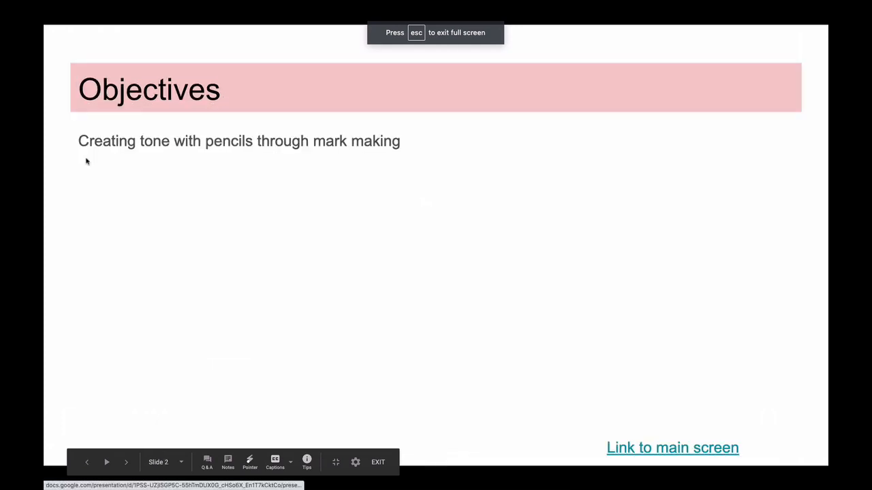
{"action": "left_click", "coordinate": [618, 449]}
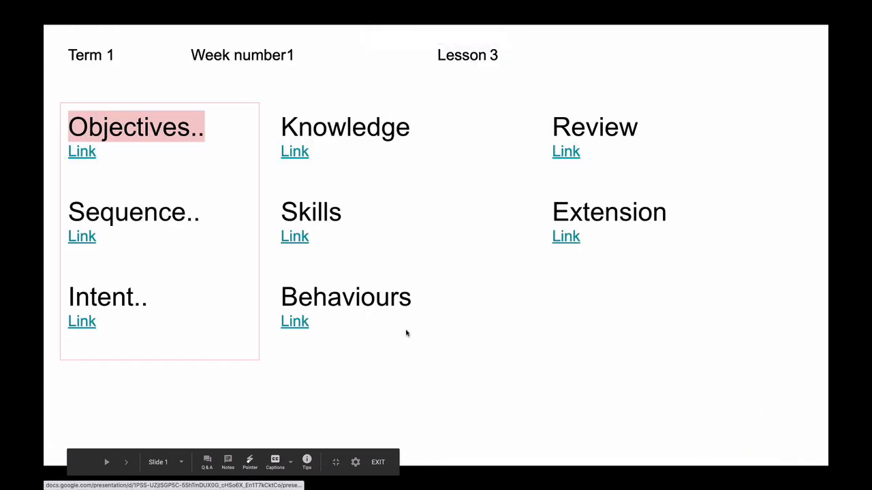
{"action": "left_click", "coordinate": [91, 240]}
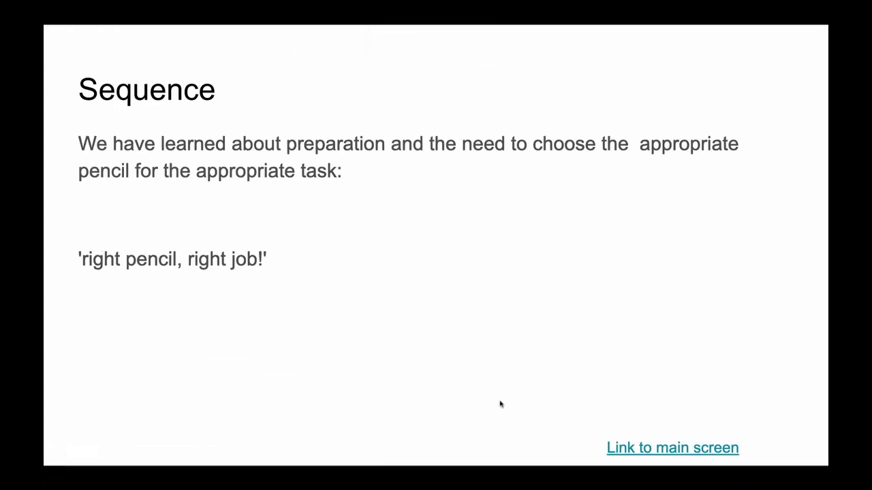
{"action": "left_click", "coordinate": [619, 450]}
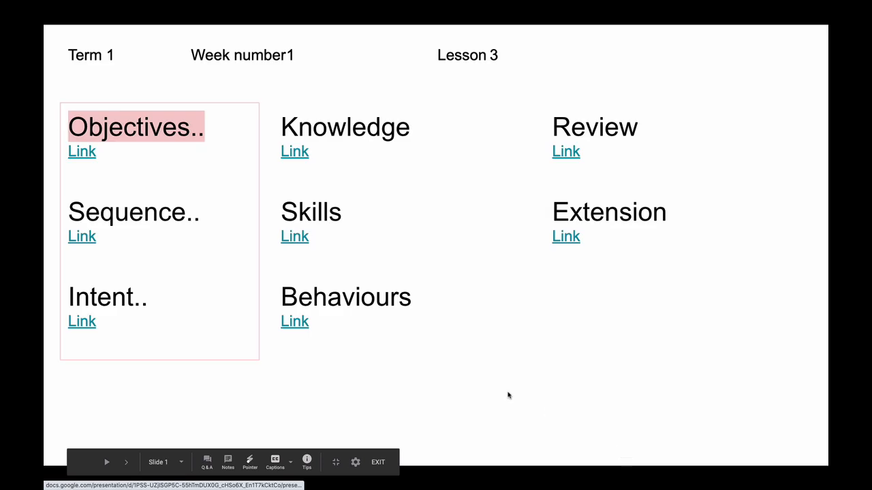
Follow the Intent link in the Lesson 3 slideshow and review the merged text on the slides from Intent through Review.
{"action": "left_click", "coordinate": [94, 325]}
{"action": "key", "text": "Right"}
{"action": "key", "text": "Right"}
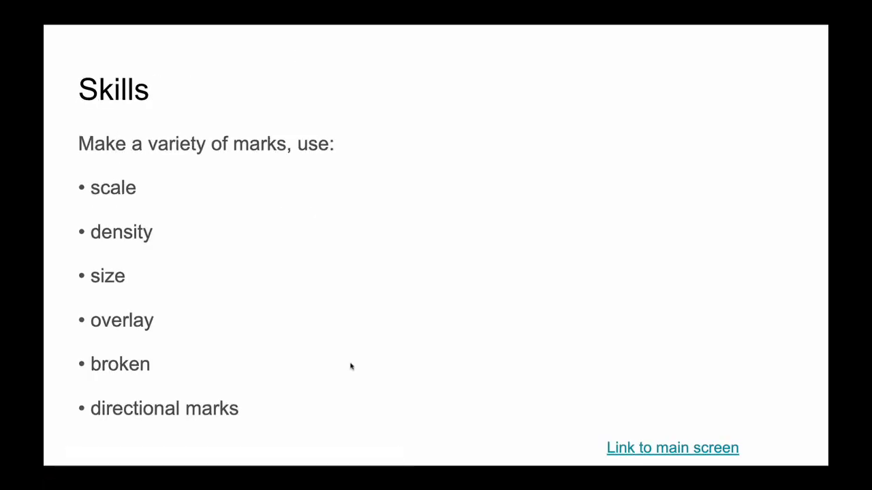
{"action": "key", "text": "Left"}
{"action": "key", "text": "Left"}
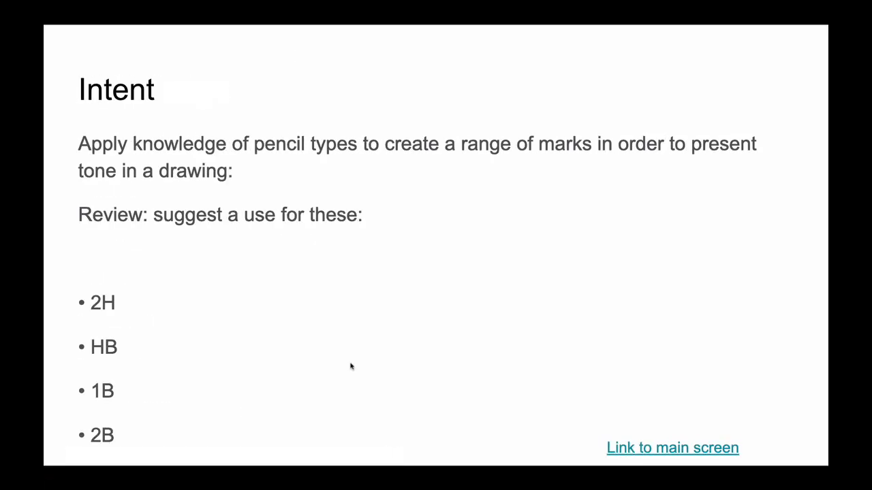
{"action": "key", "text": "Right"}
{"action": "key", "text": "Right"}
{"action": "key", "text": "Right"}
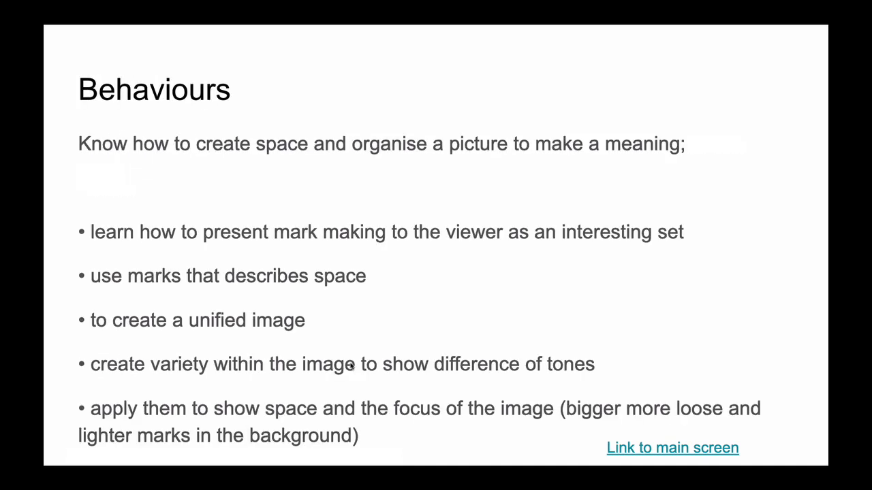
{"action": "key", "text": "Right"}
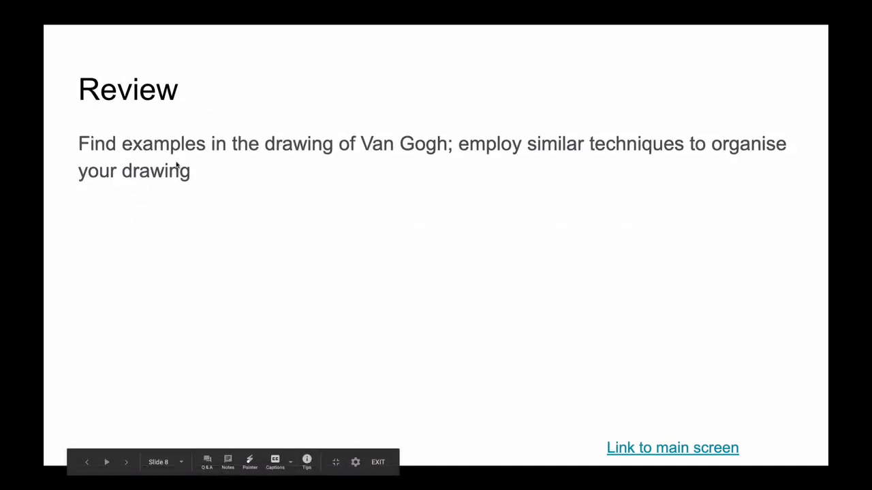
Close the Lesson 3 slideshow and its presentation, and switch to the merger5 spreadsheet.
{"action": "key", "text": "Escape"}
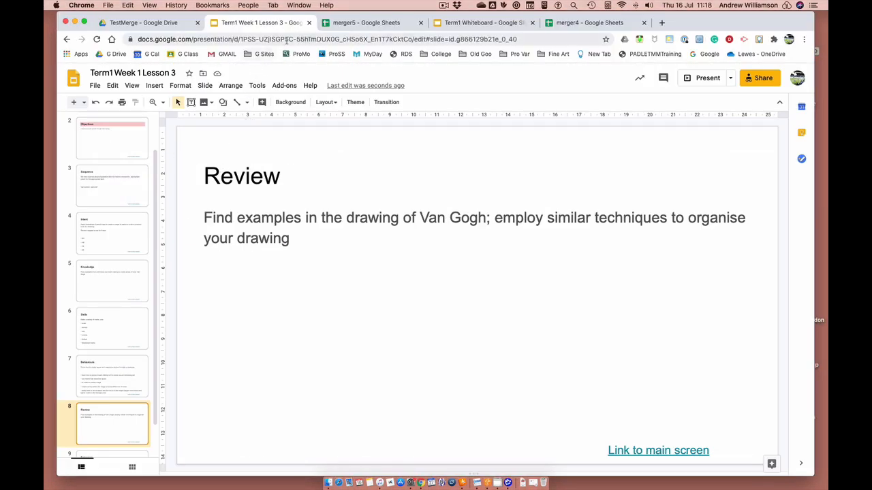
{"action": "left_click", "coordinate": [308, 22]}
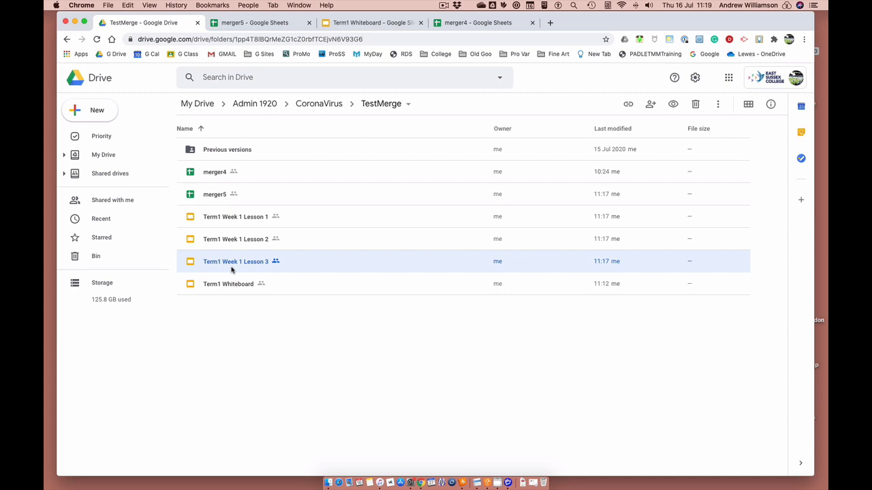
{"action": "left_click", "coordinate": [287, 25]}
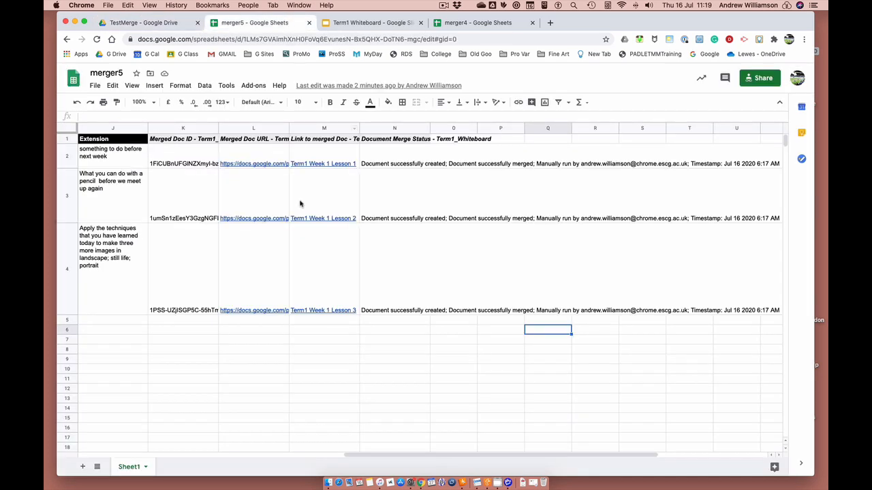